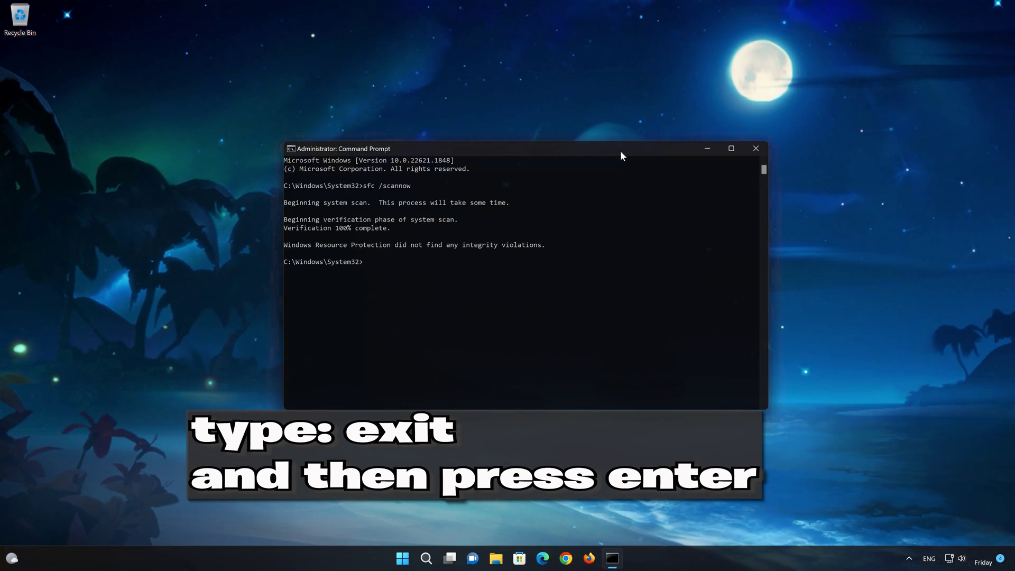
- Close the Command Prompt session with the exit command
type("ex")
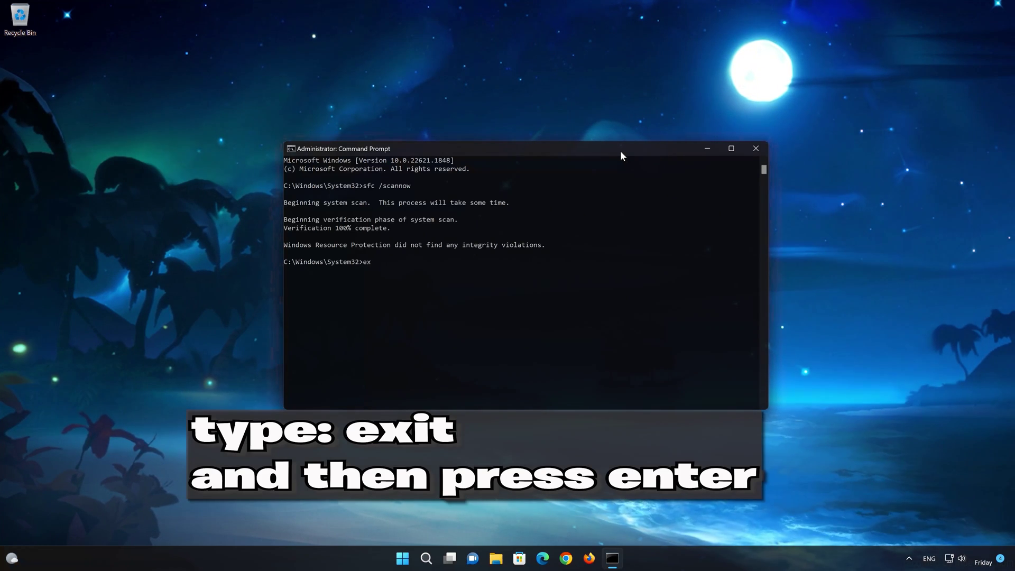
type("it")
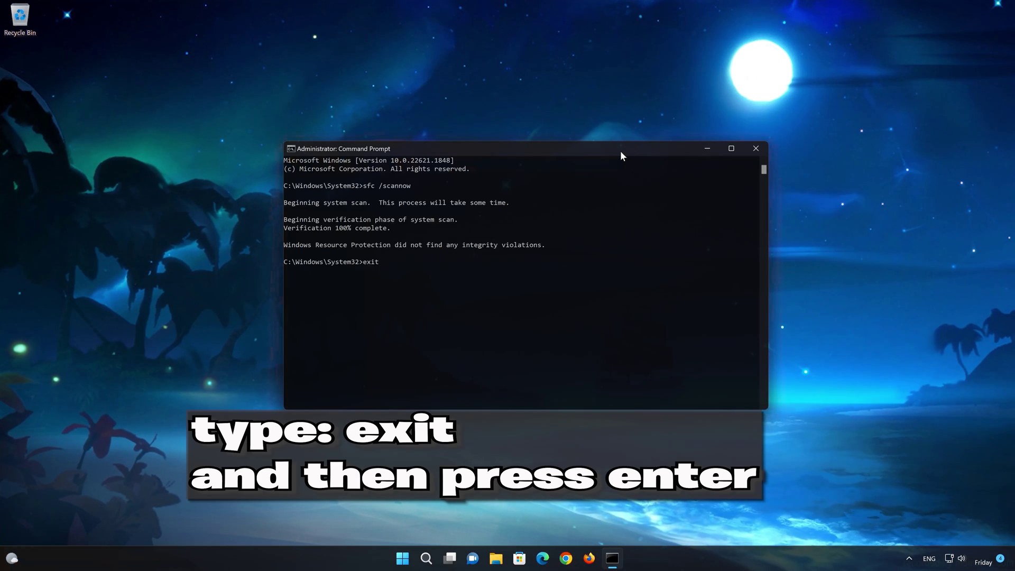
key("Return")
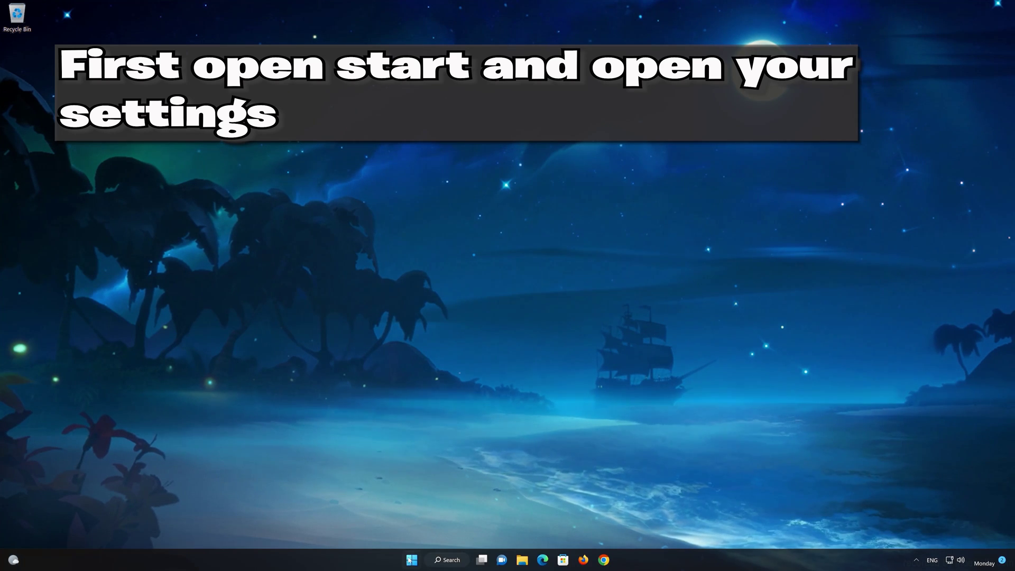
- Open the Apps & features page in Windows Settings
left_click(411, 560)
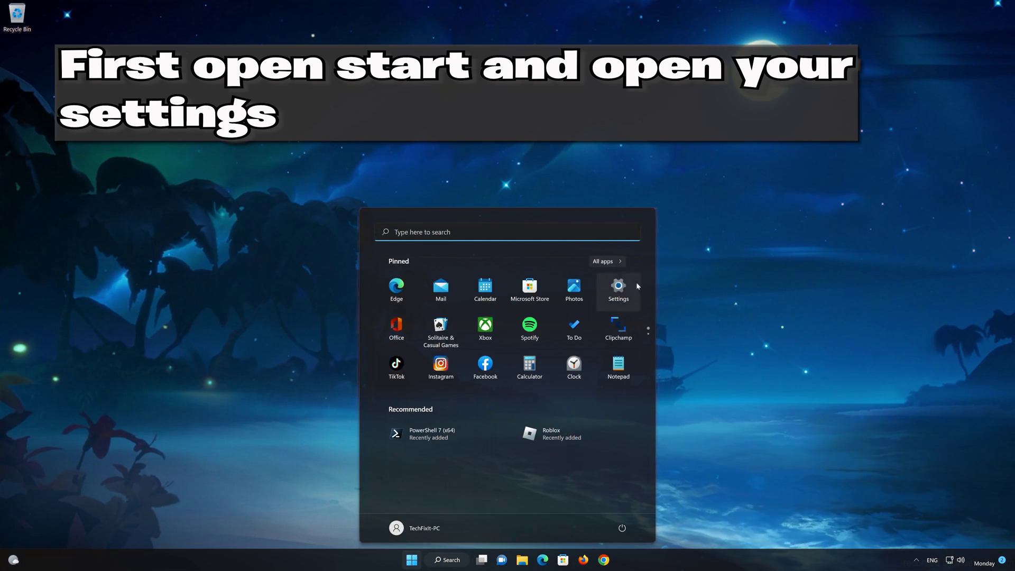
left_click(617, 287)
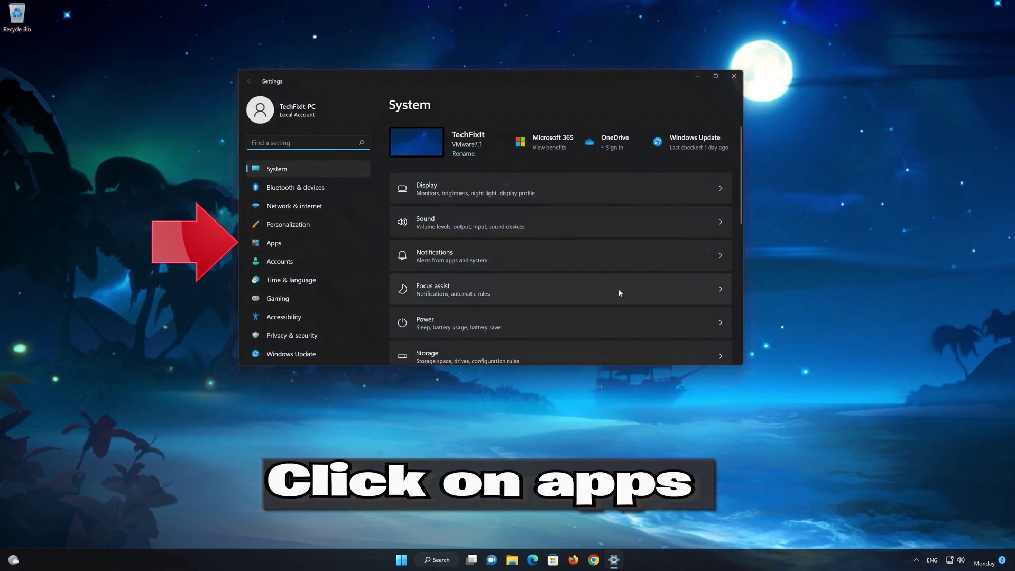
left_click(313, 240)
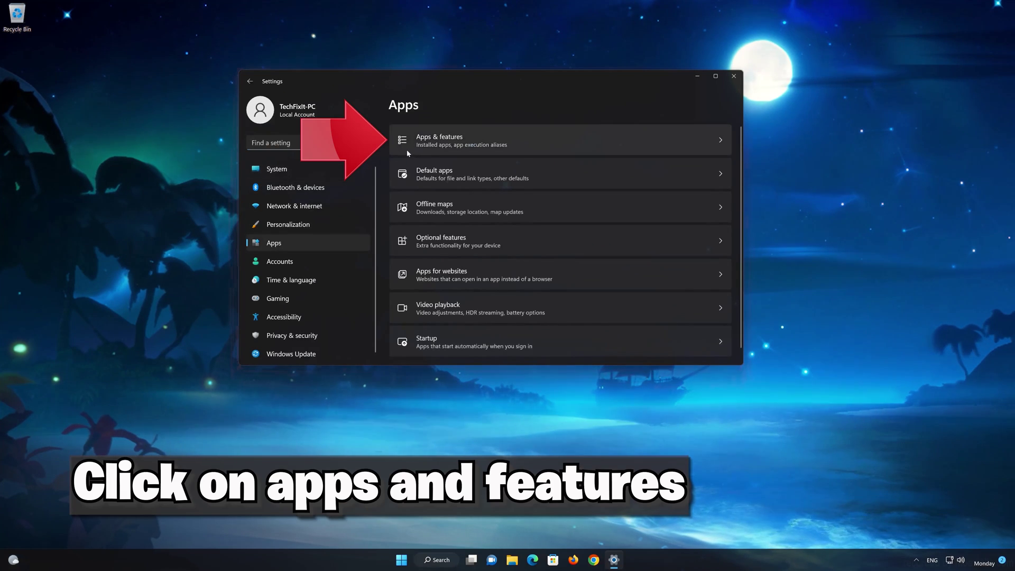
left_click(514, 138)
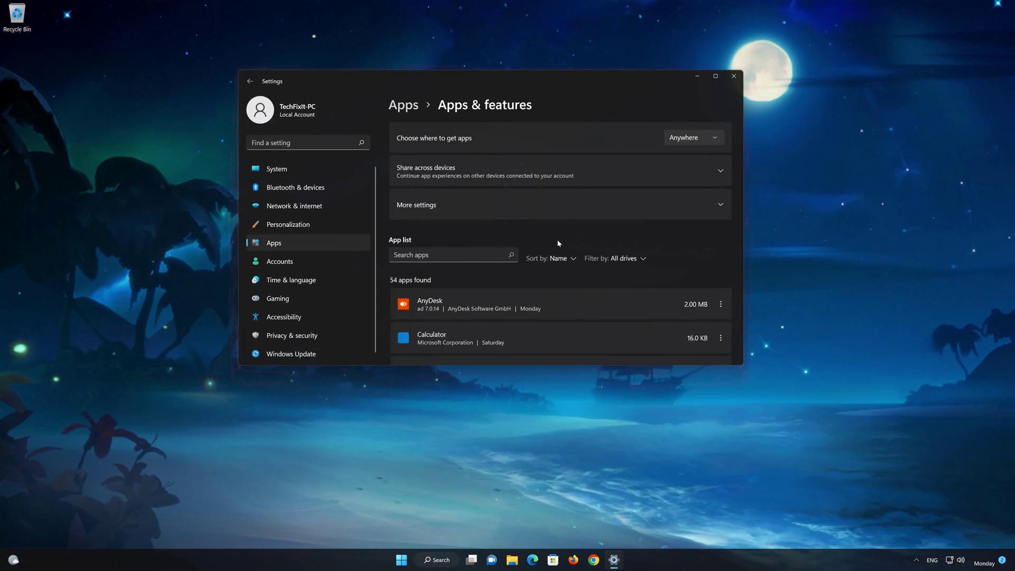
- Find Microsoft Store in the installed apps list and open its advanced options
scroll(560, 249, "down", 10)
scroll(562, 252, "down", 1)
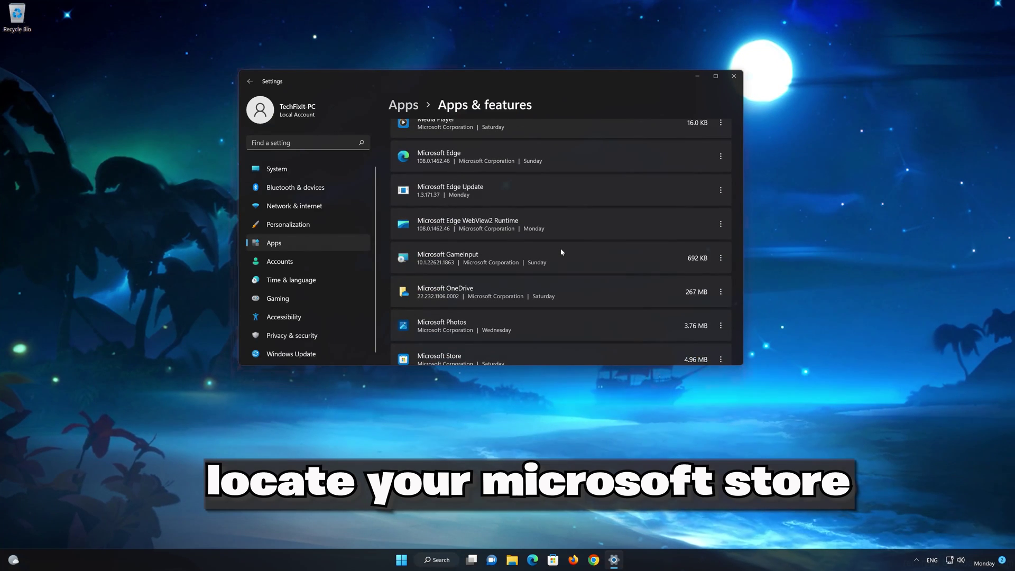
scroll(560, 249, "down", 3)
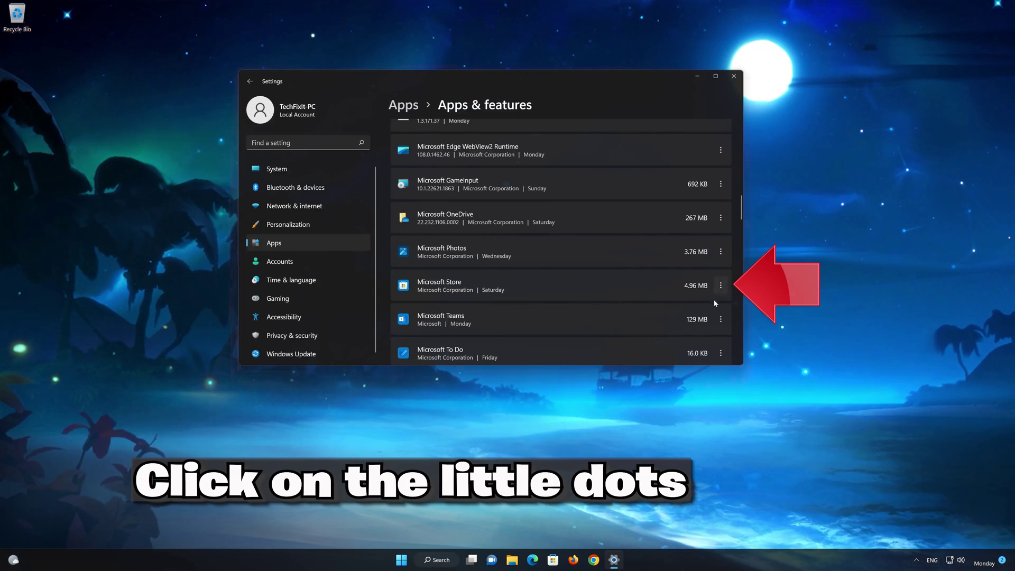
left_click(721, 286)
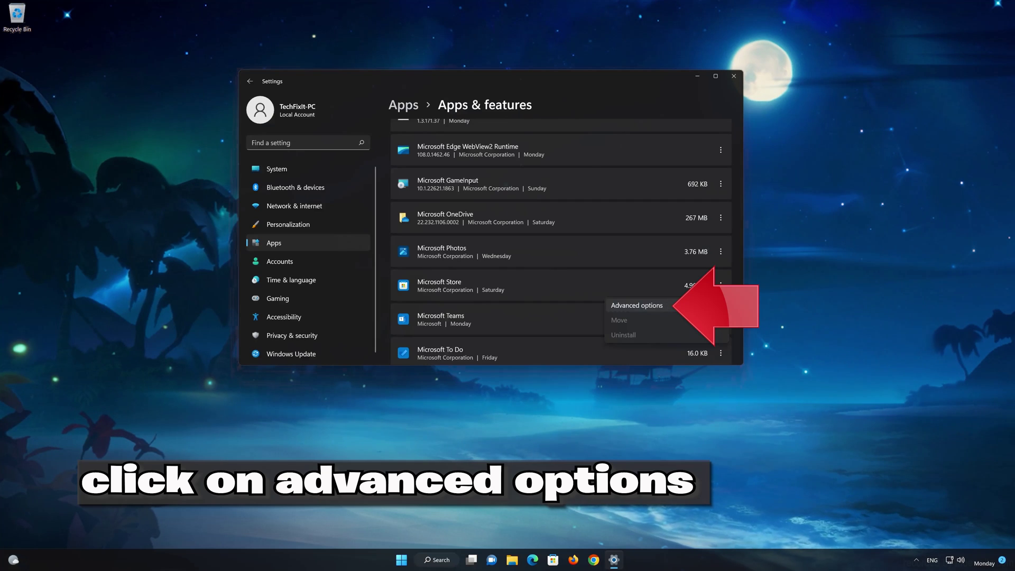
left_click(661, 304)
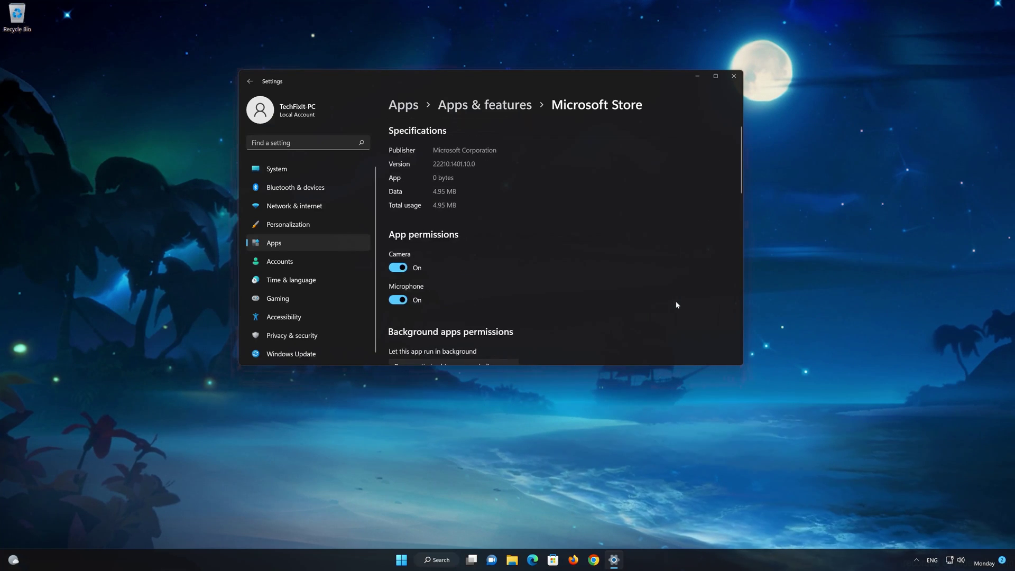
- Repair the Microsoft Store app, and reset it with deletion of its app data confirmed
scroll(661, 299, "down", 10)
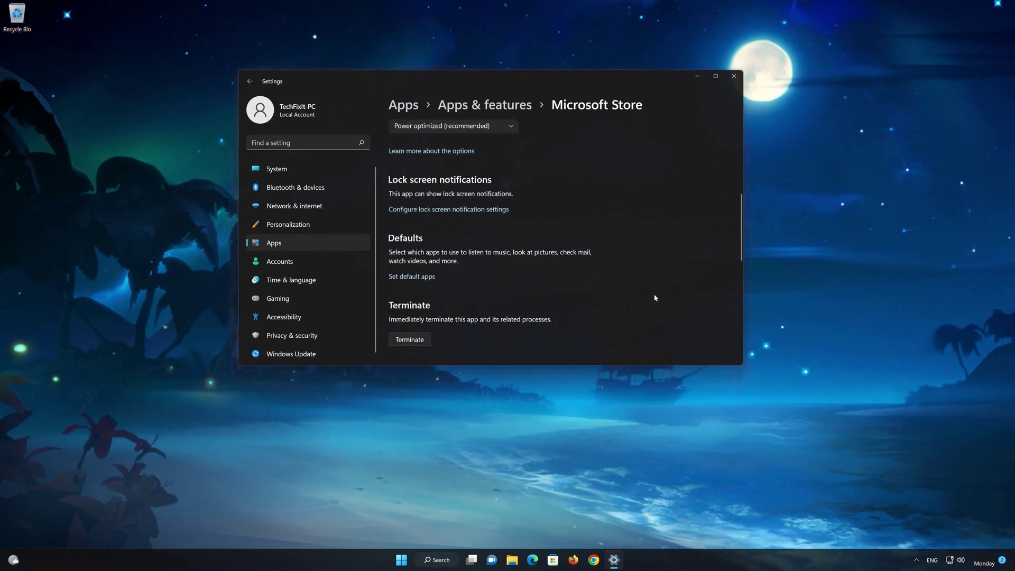
scroll(655, 296, "down", 3)
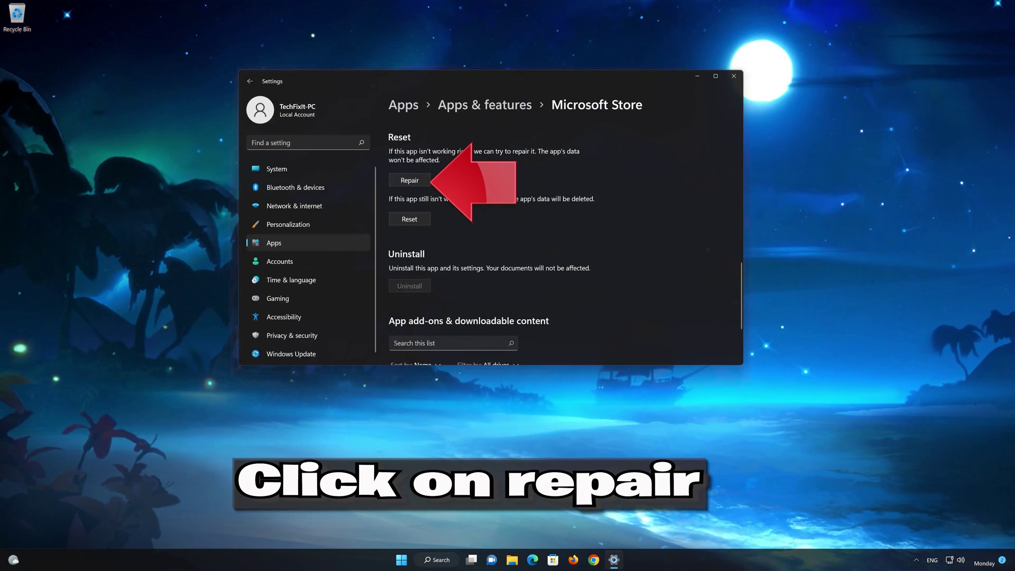
left_click(410, 180)
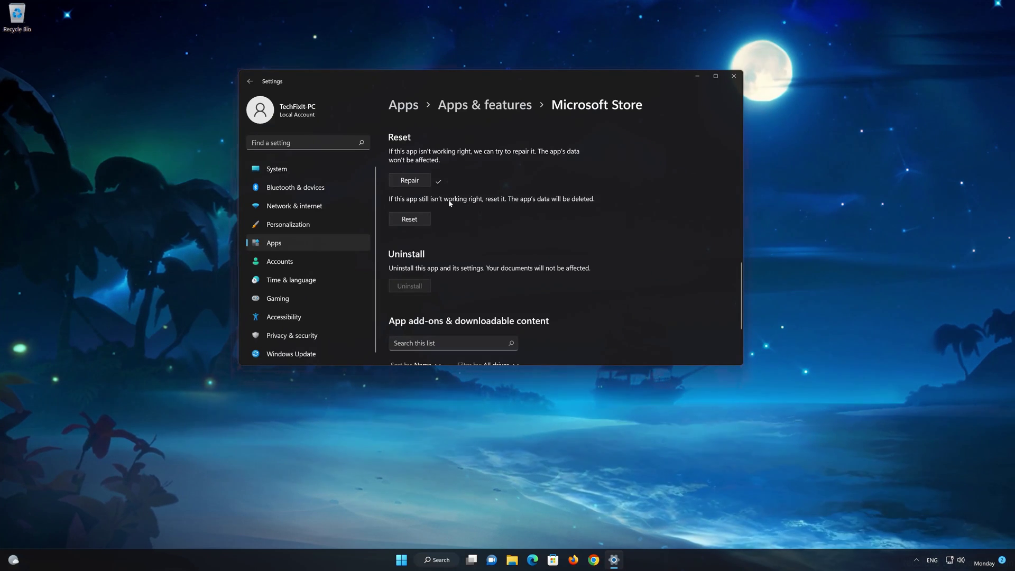
left_click(406, 220)
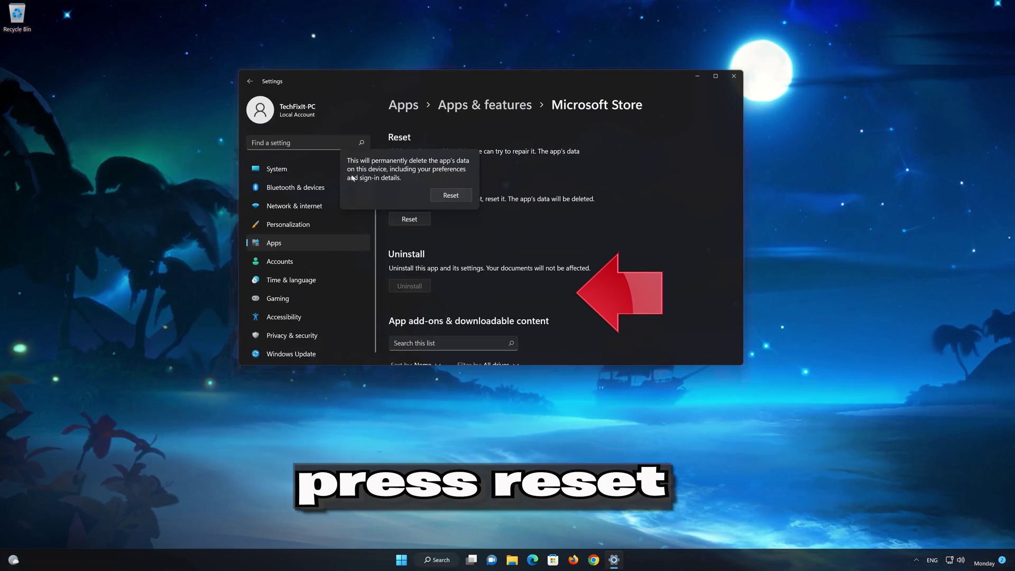
left_click(449, 197)
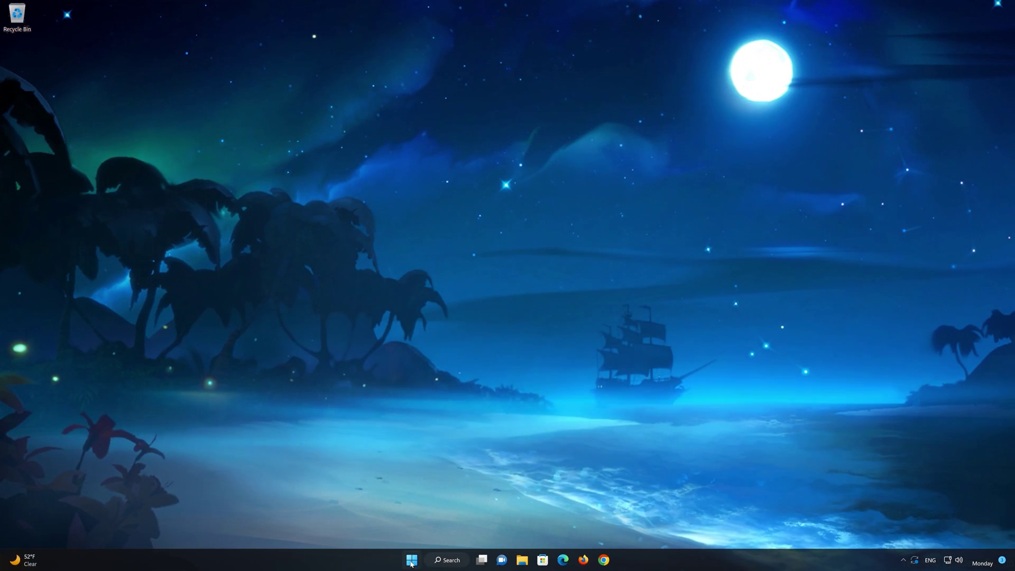
- Open Windows Settings again and go to the Apps & features list
left_click(411, 561)
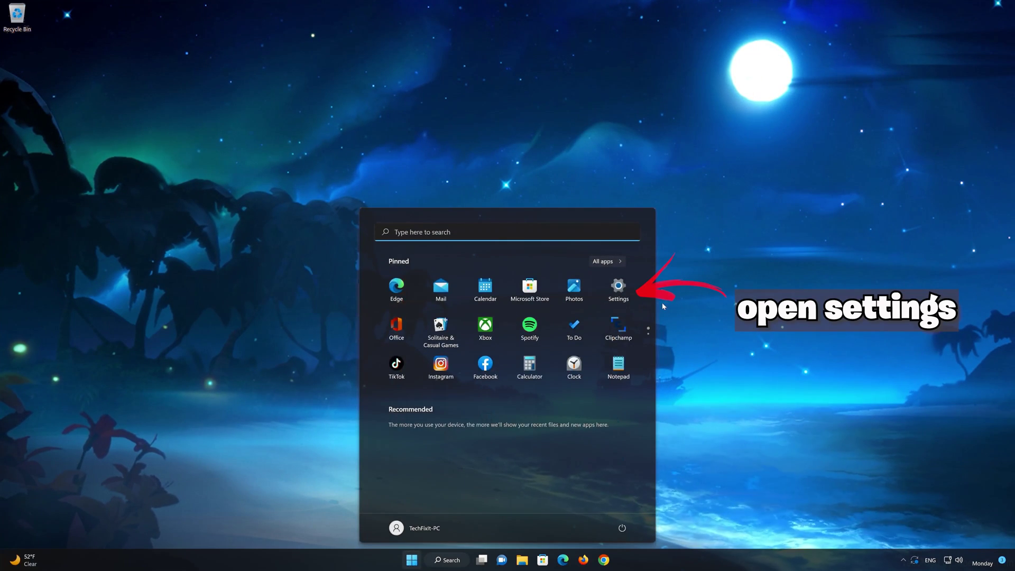
left_click(619, 294)
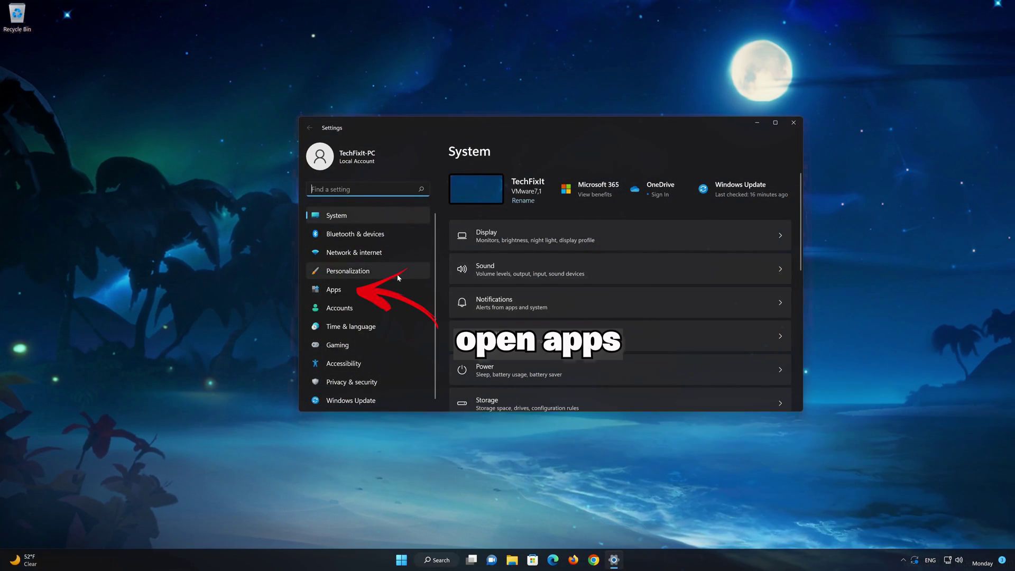
left_click(341, 290)
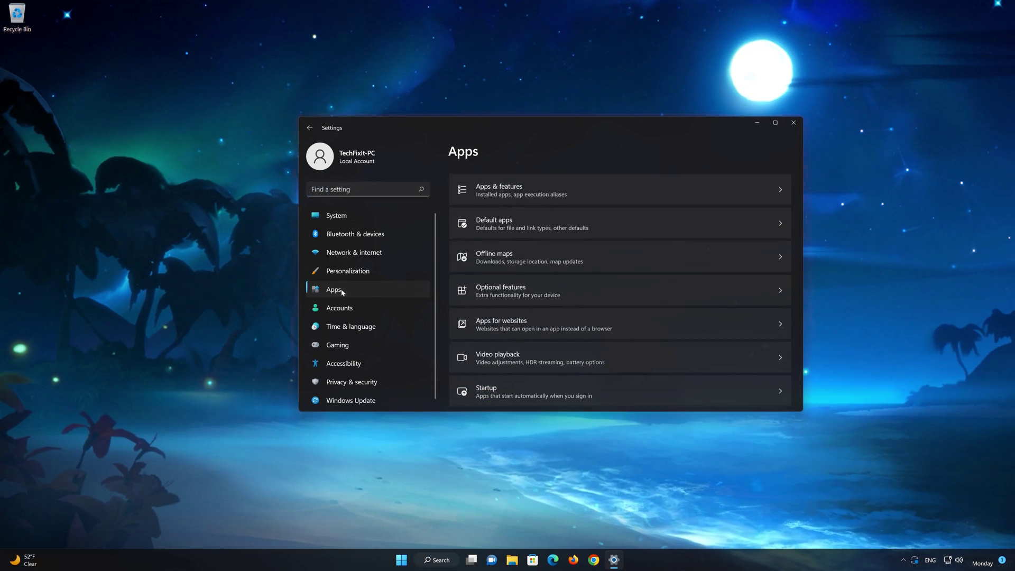
left_click(543, 193)
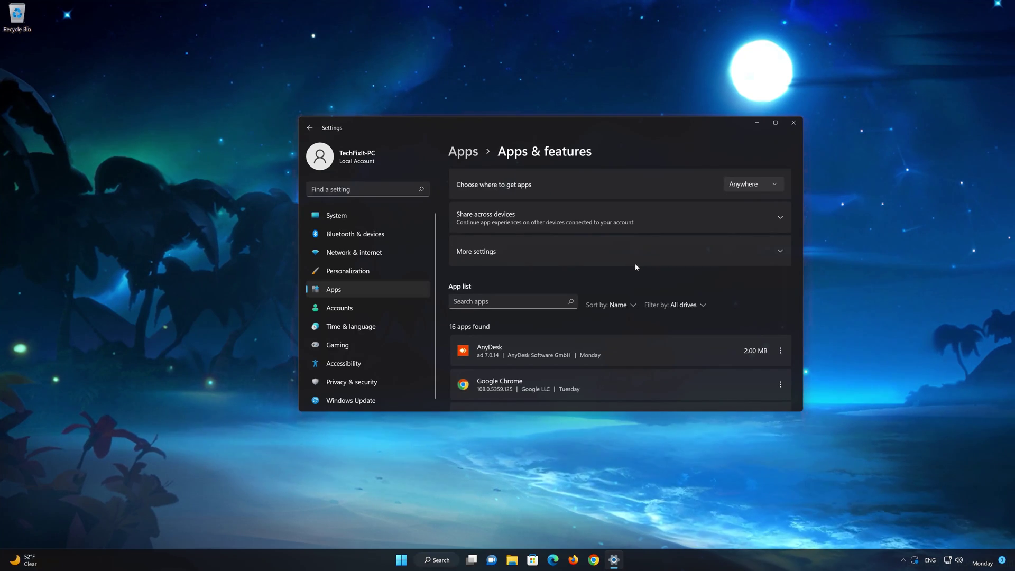
- Find the Xbox app in the installed apps list and open its advanced options
scroll(636, 313, "down", 9)
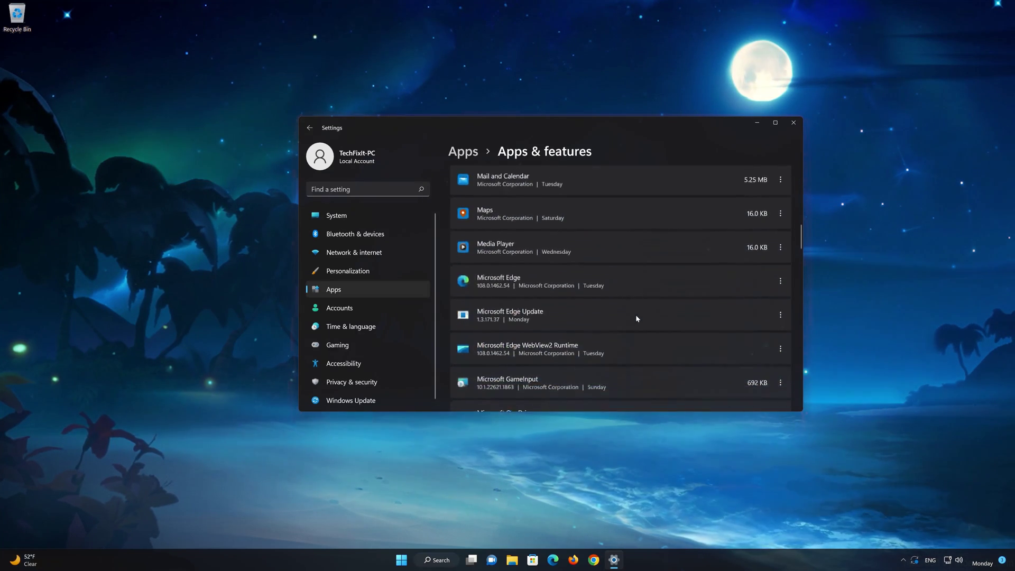
scroll(636, 316, "down", 12)
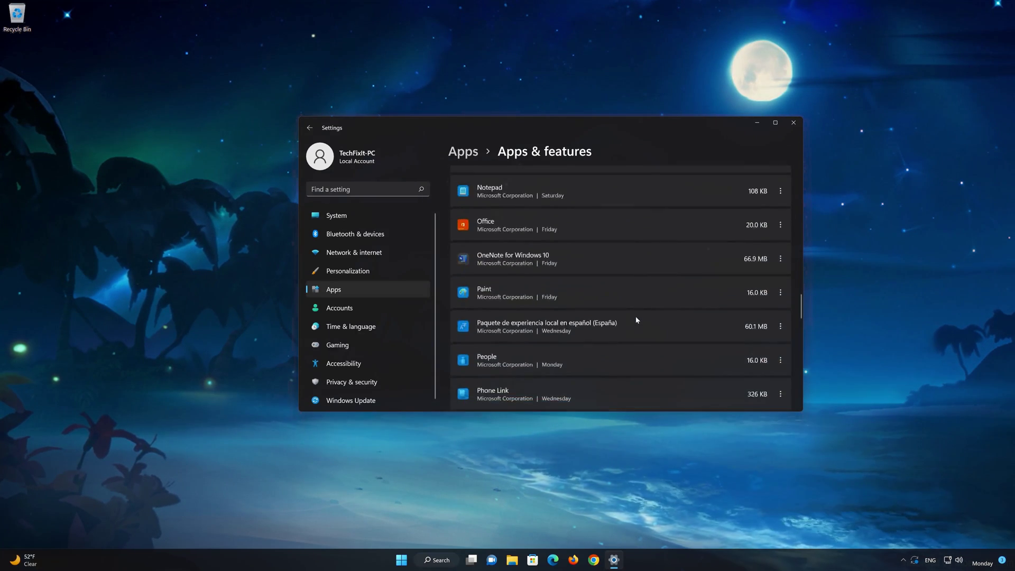
scroll(637, 320, "down", 10)
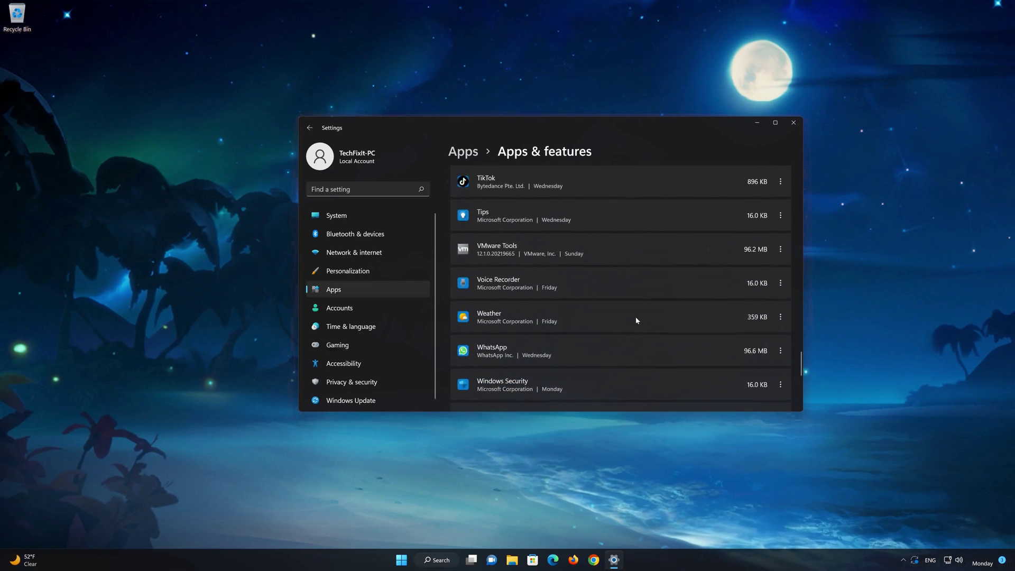
scroll(636, 321, "down", 4)
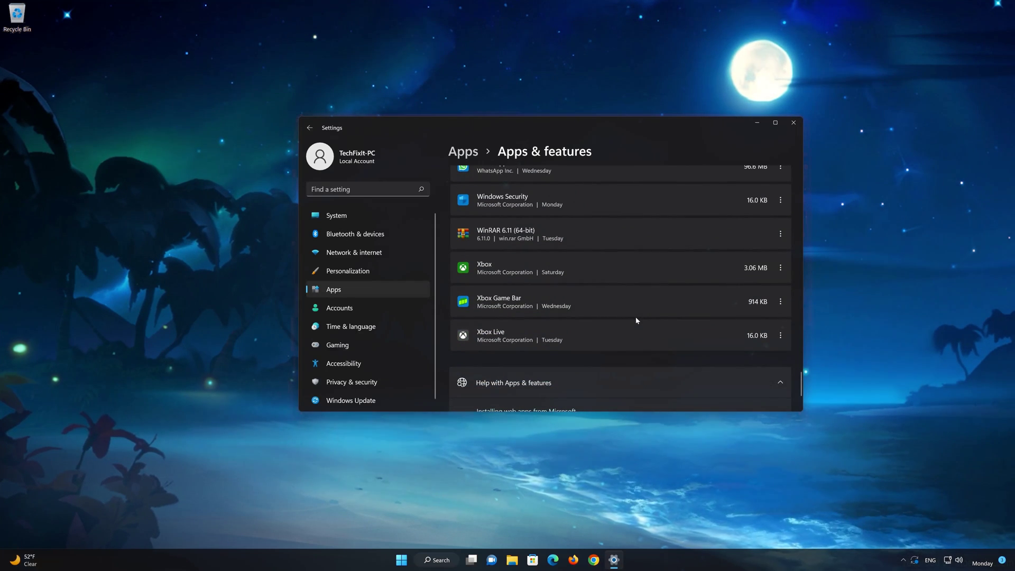
scroll(637, 320, "up", 1)
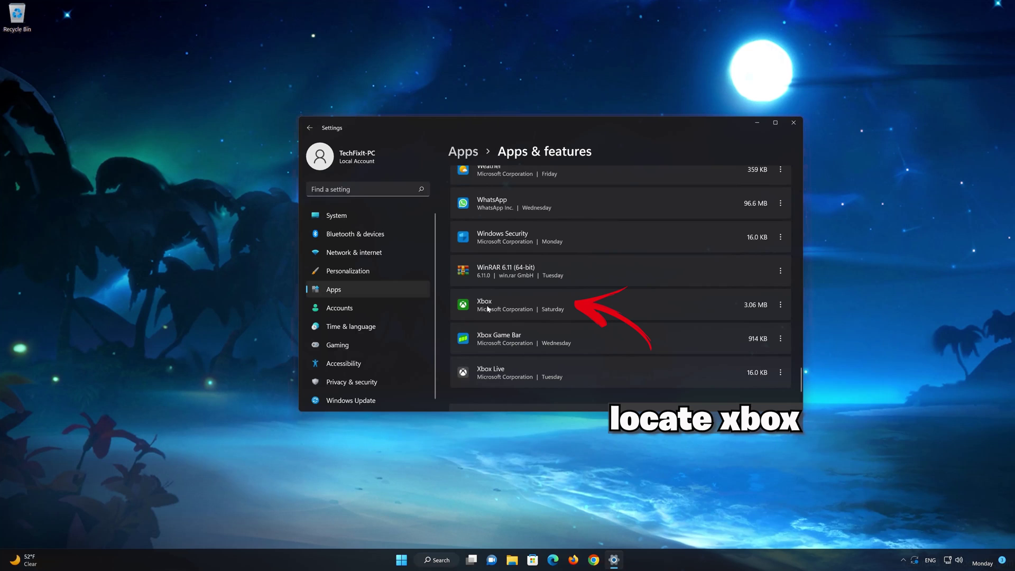
left_click(781, 305)
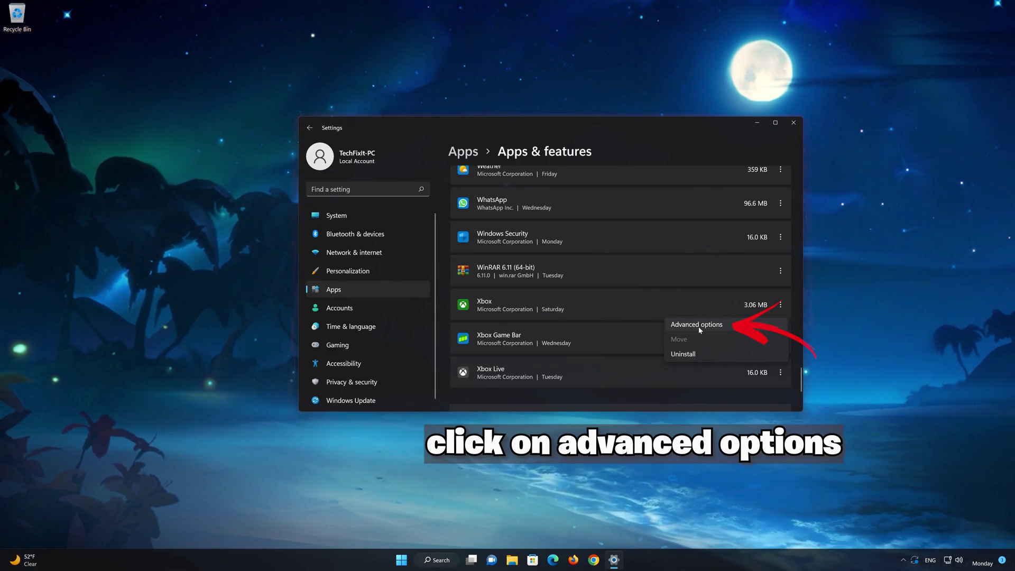
left_click(699, 326)
- Repair the Xbox app, and reset it with deletion of its app data confirmed
scroll(698, 327, "down", 3)
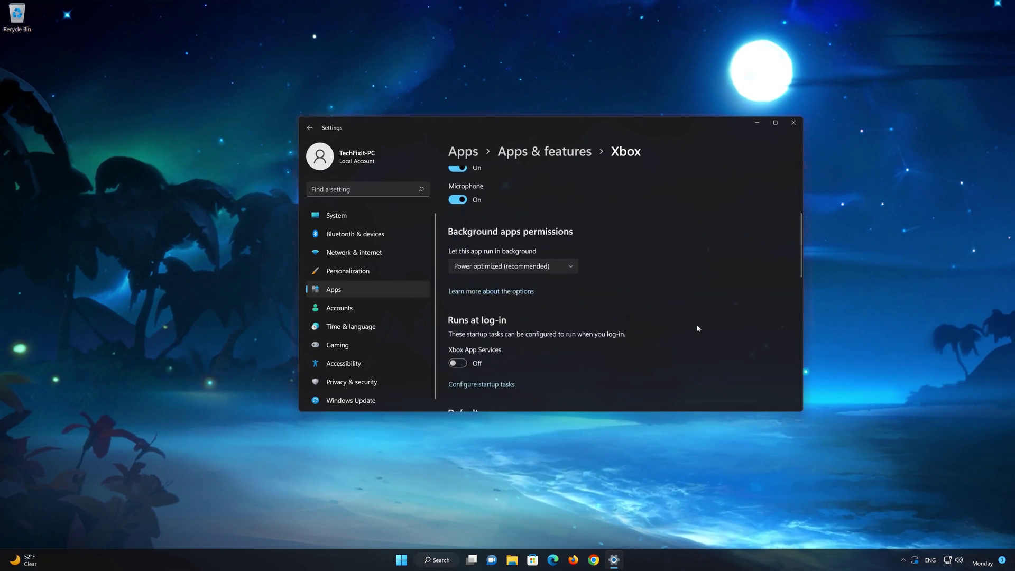
scroll(697, 328, "down", 5)
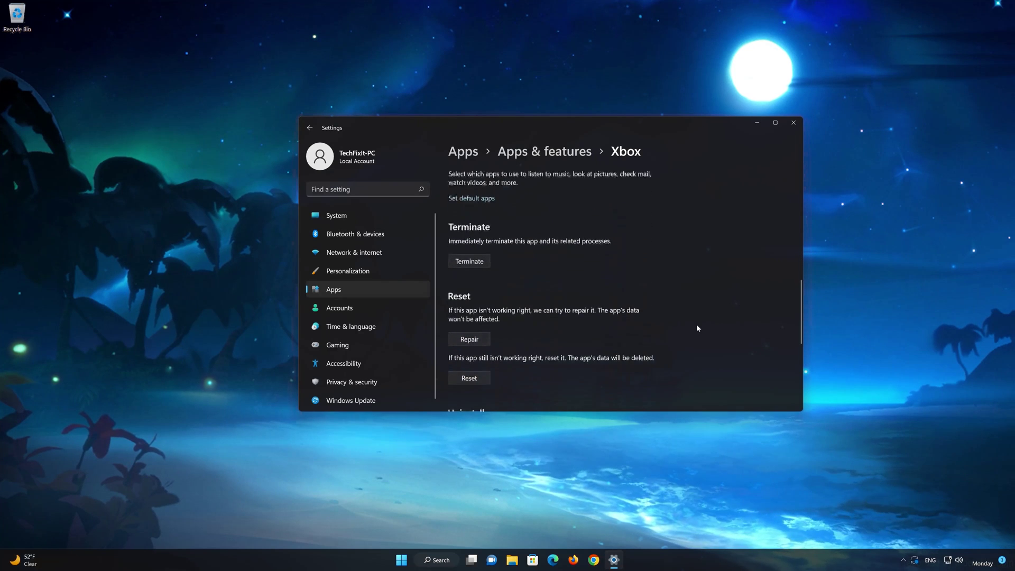
scroll(697, 327, "down", 2)
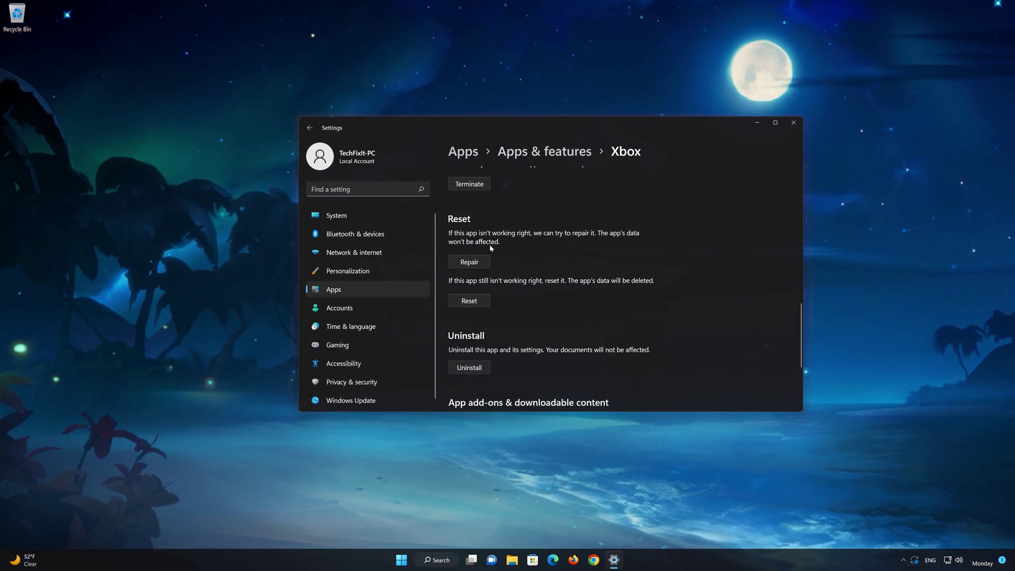
left_click(468, 265)
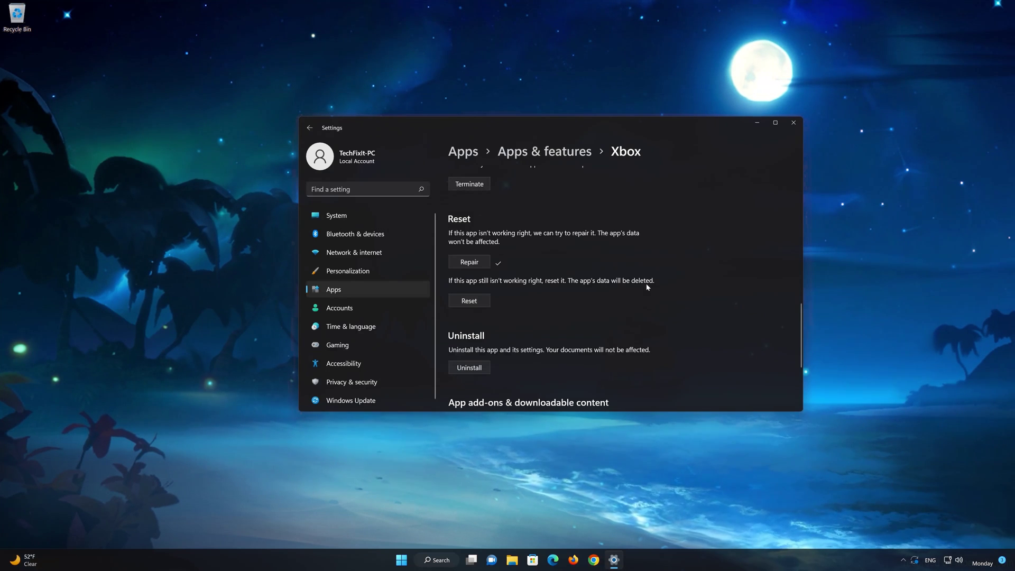
left_click(473, 302)
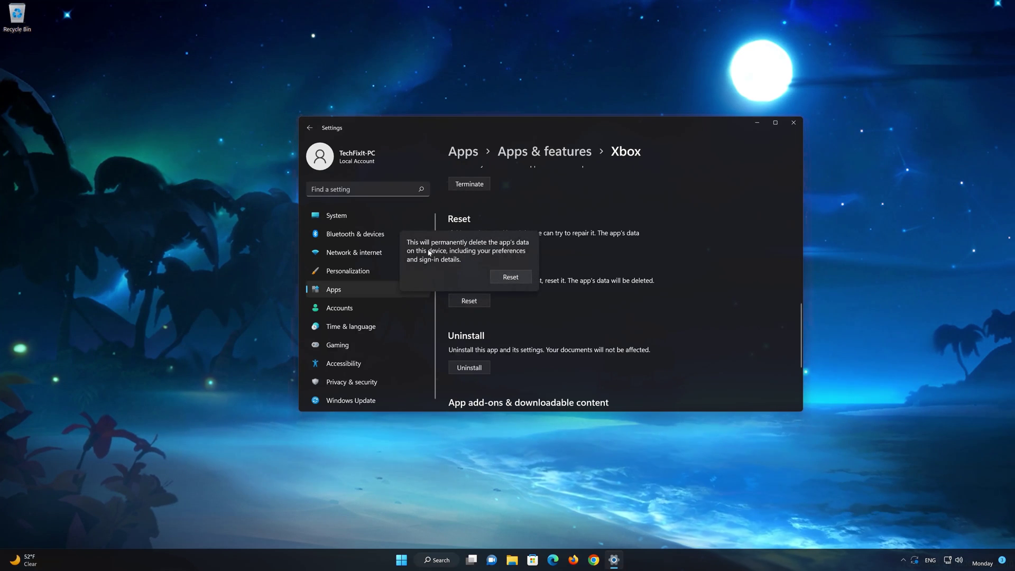
left_click(510, 277)
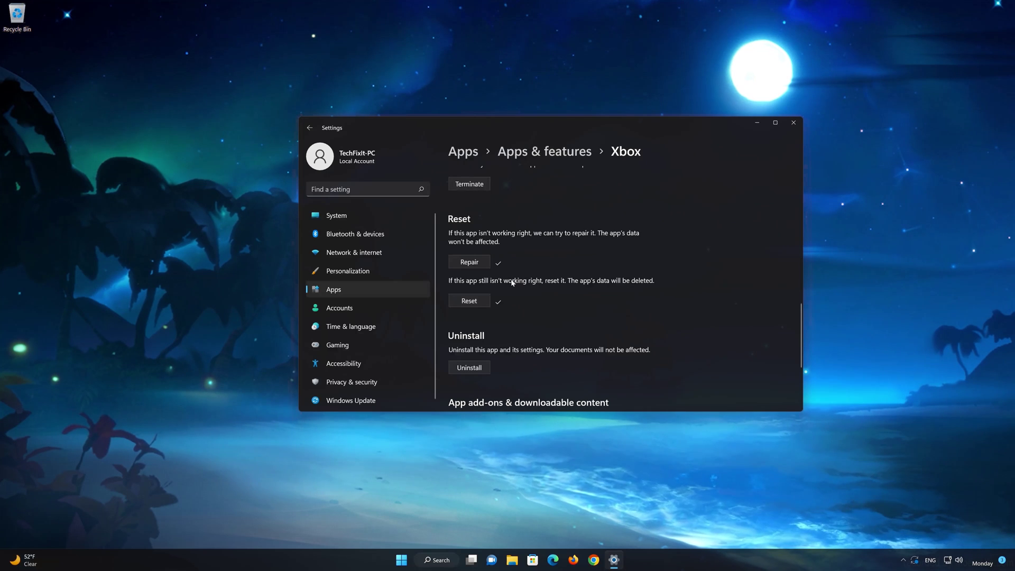
- Uninstall the Xbox app from its advanced options page and confirm the removal
scroll(512, 299, "down", 2)
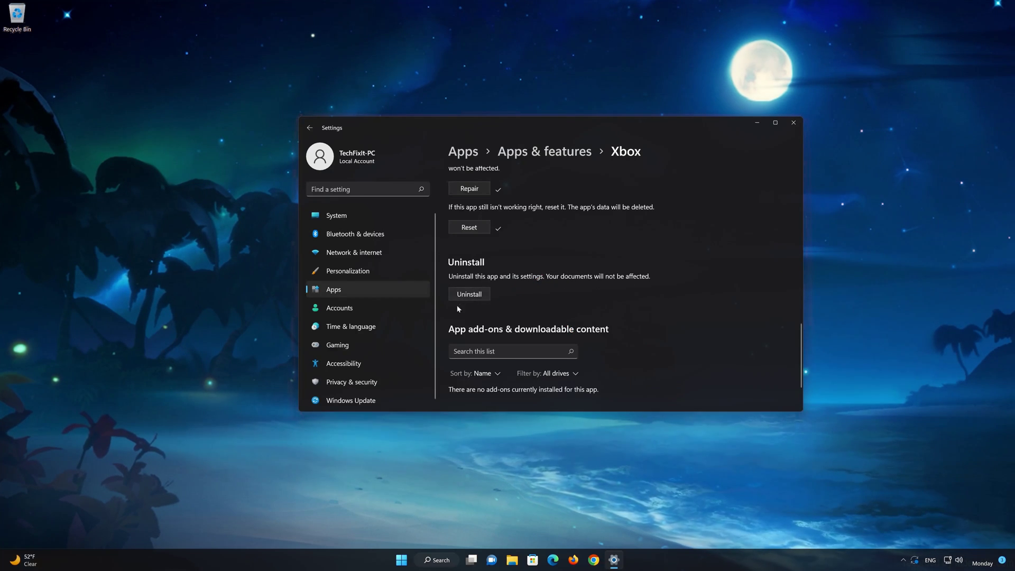
left_click(471, 295)
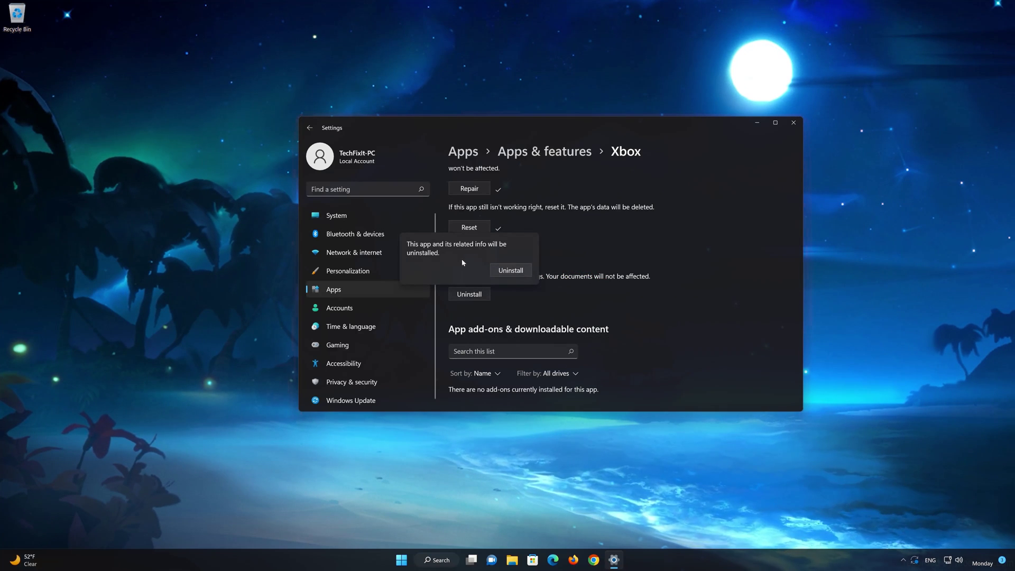
left_click(516, 273)
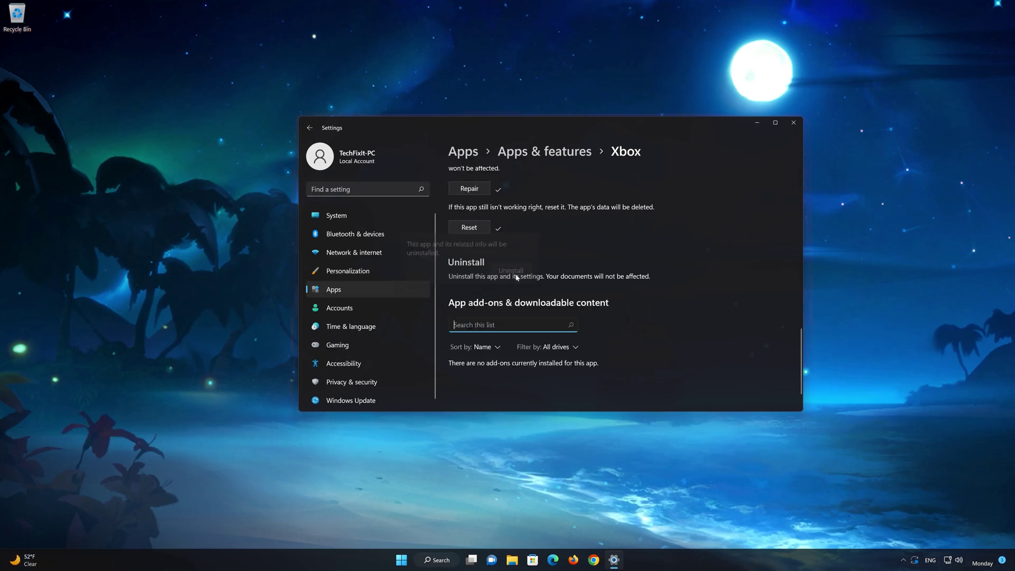
- Close Settings, find the Xbox app in Microsoft Store by searching for "xbox", and install it from its page
left_click(794, 122)
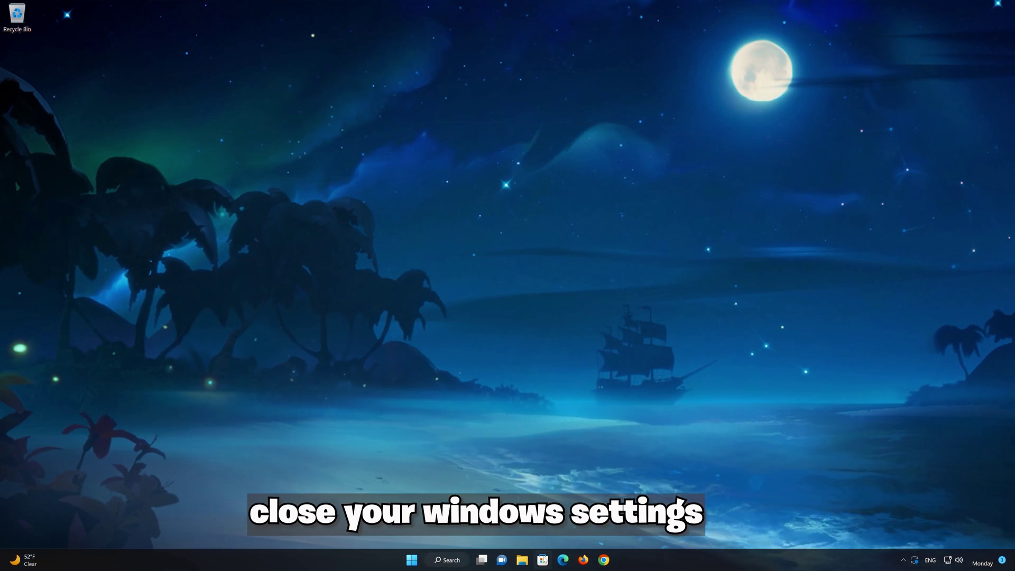
left_click(543, 560)
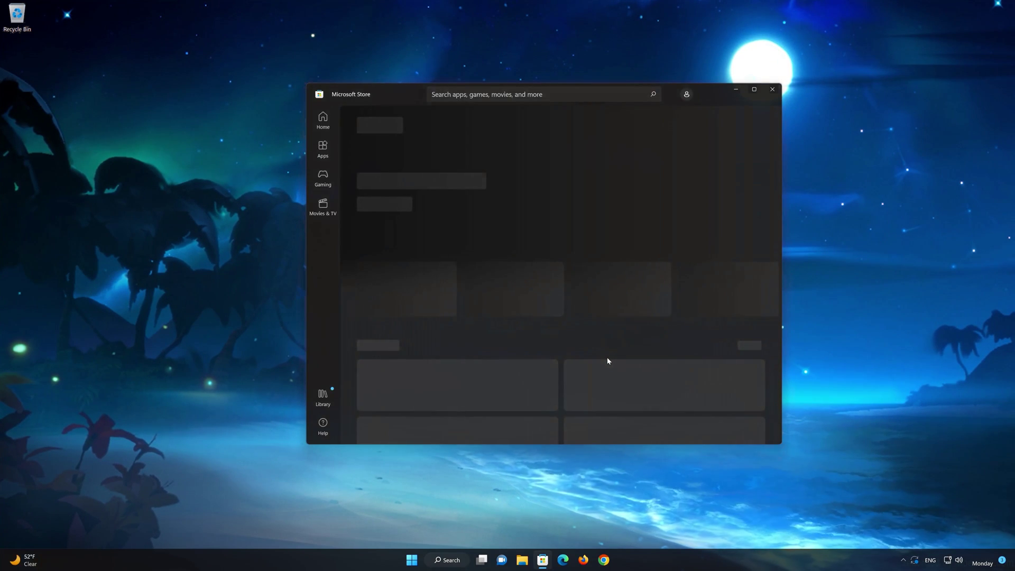
left_click(432, 94)
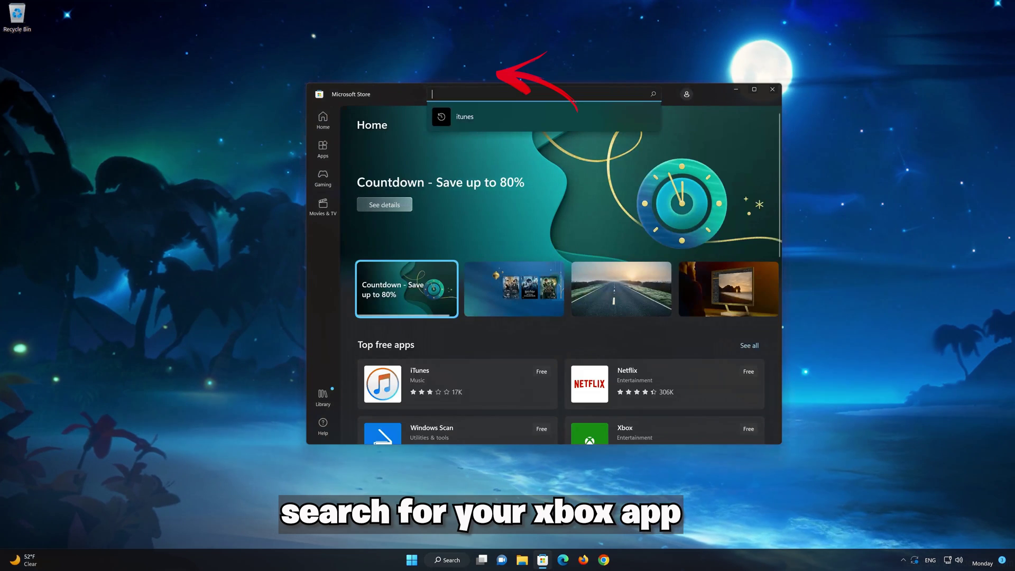
type("xbox")
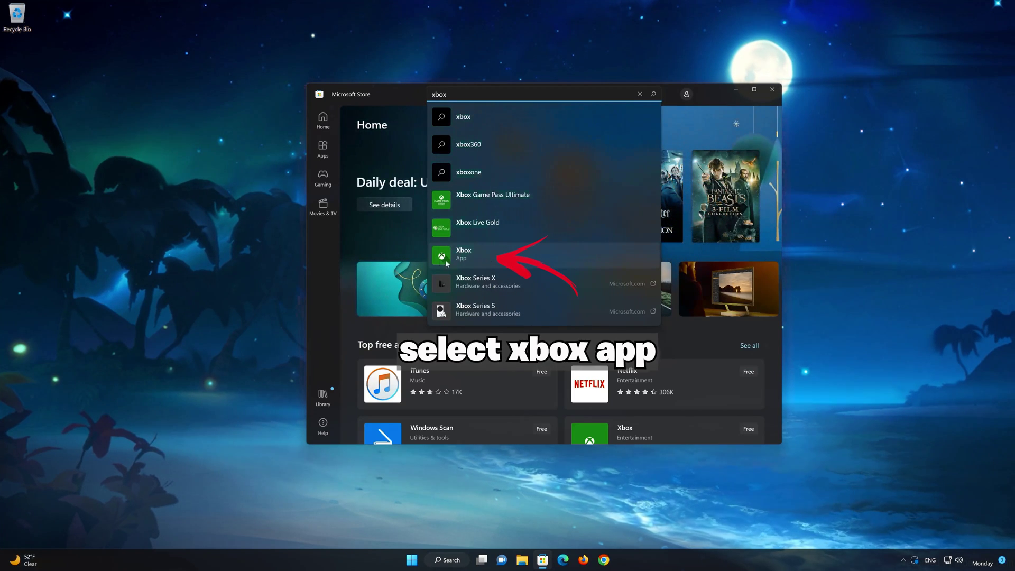
left_click(480, 255)
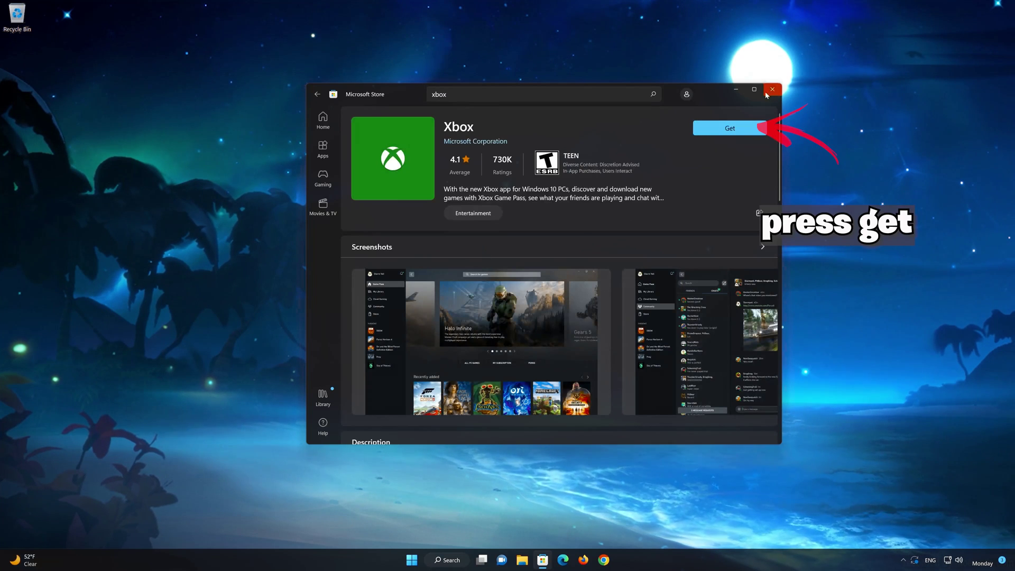
left_click(724, 135)
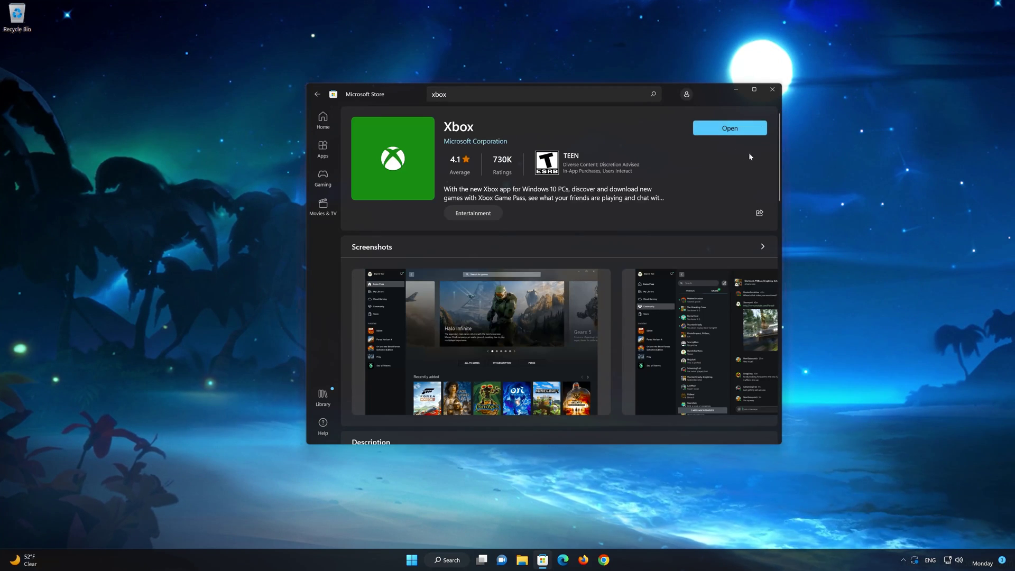
- Launch the installed Xbox app and browse the Game Pass catalog without signing in, closing the app and Microsoft Store when done
left_click(745, 127)
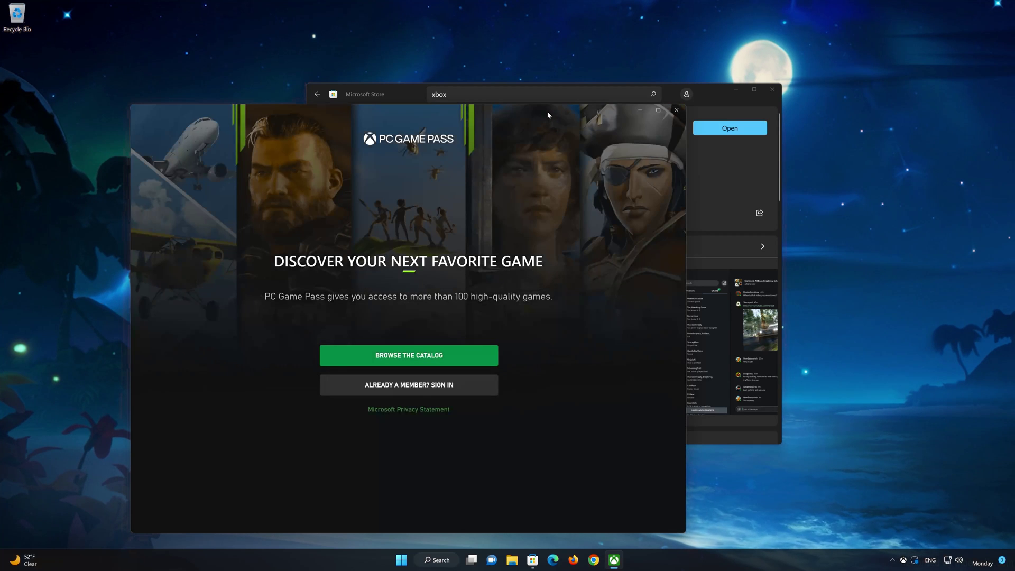
left_click_drag(547, 111, 677, 63)
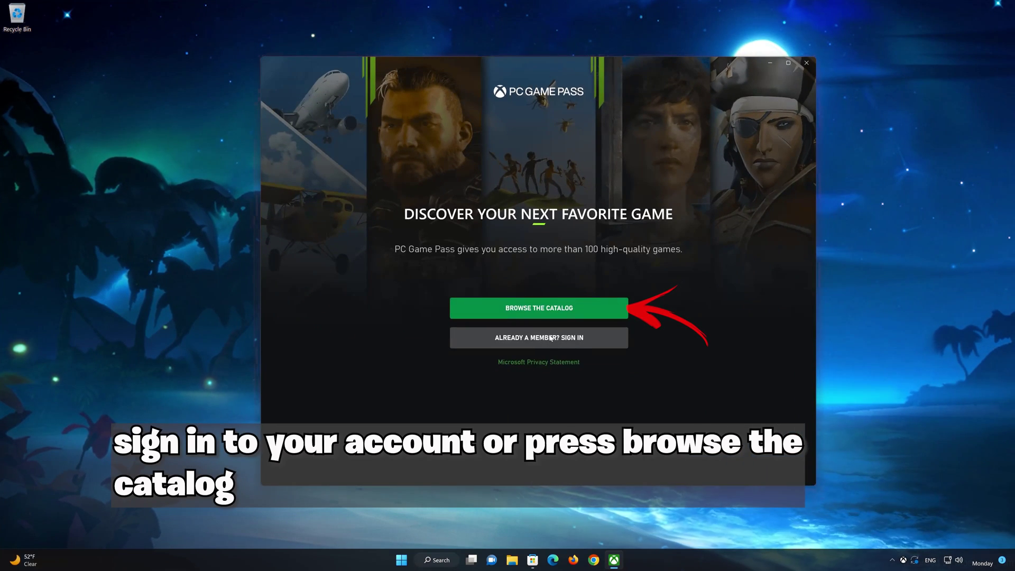
left_click(562, 308)
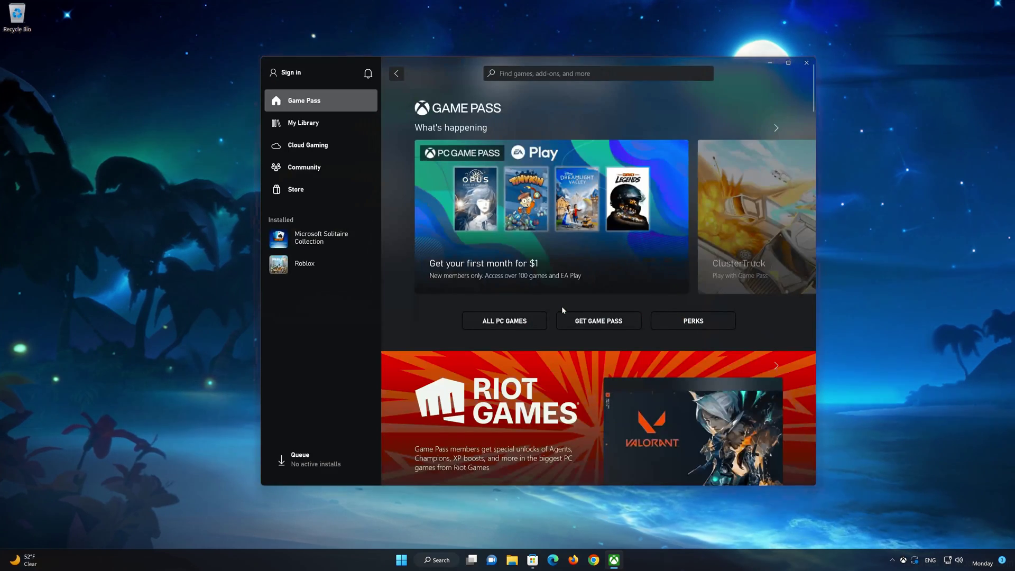
scroll(563, 310, "down", 5)
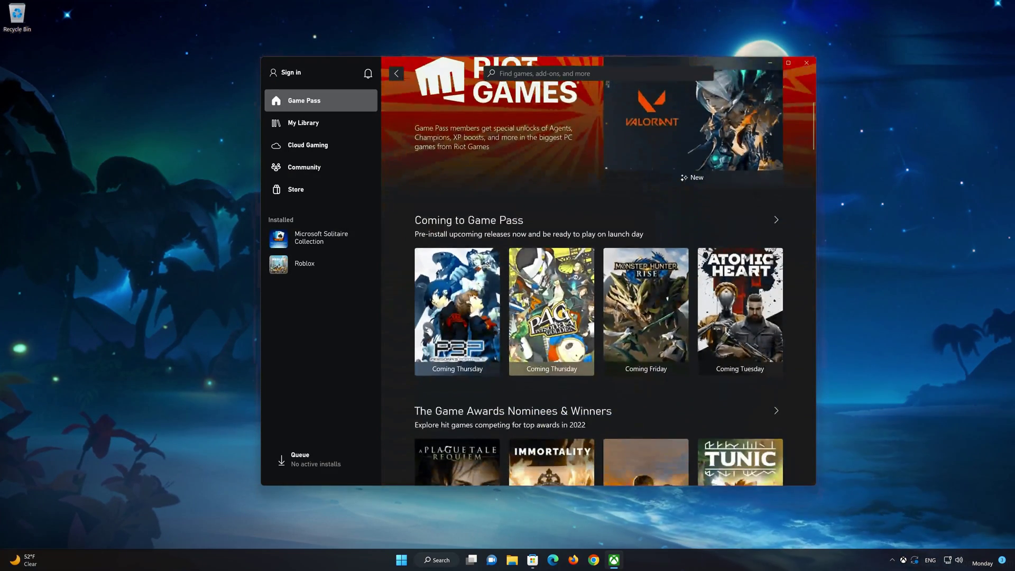
scroll(563, 311, "down", 5)
scroll(562, 310, "down", 5)
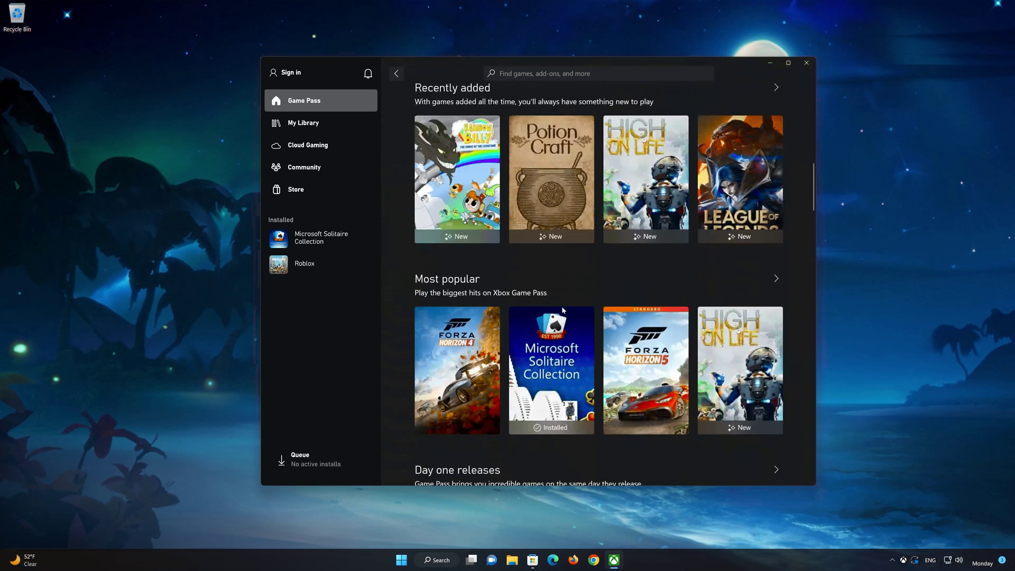
left_click(808, 64)
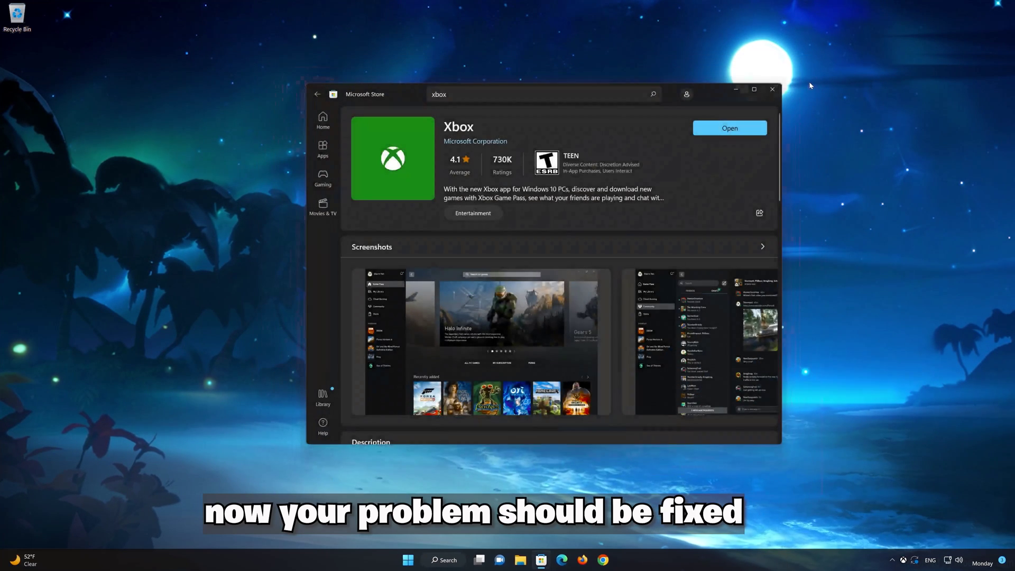
left_click(773, 89)
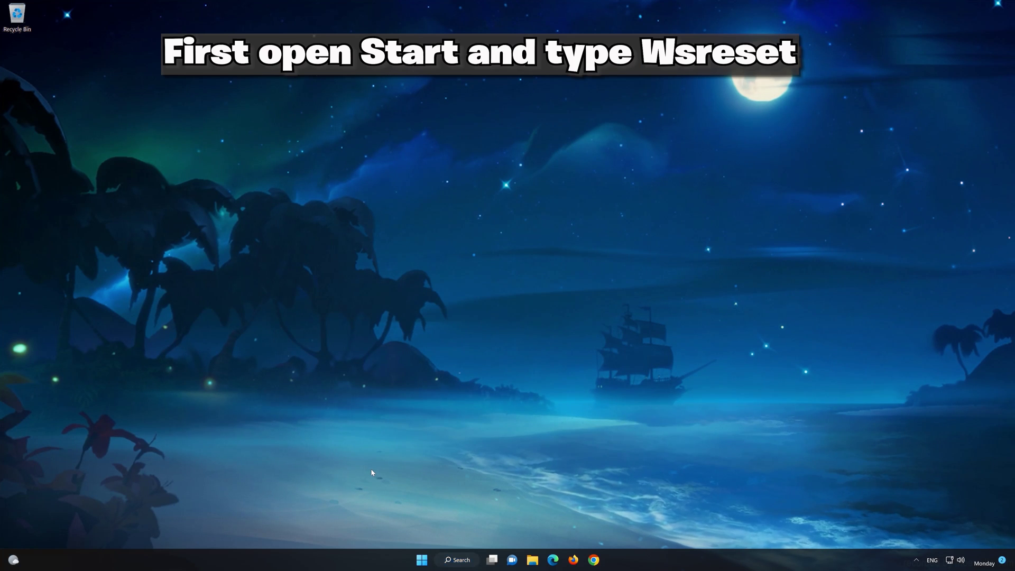
- Search Windows for "wsreset" and run the command to reset the Microsoft Store cache
left_click(423, 559)
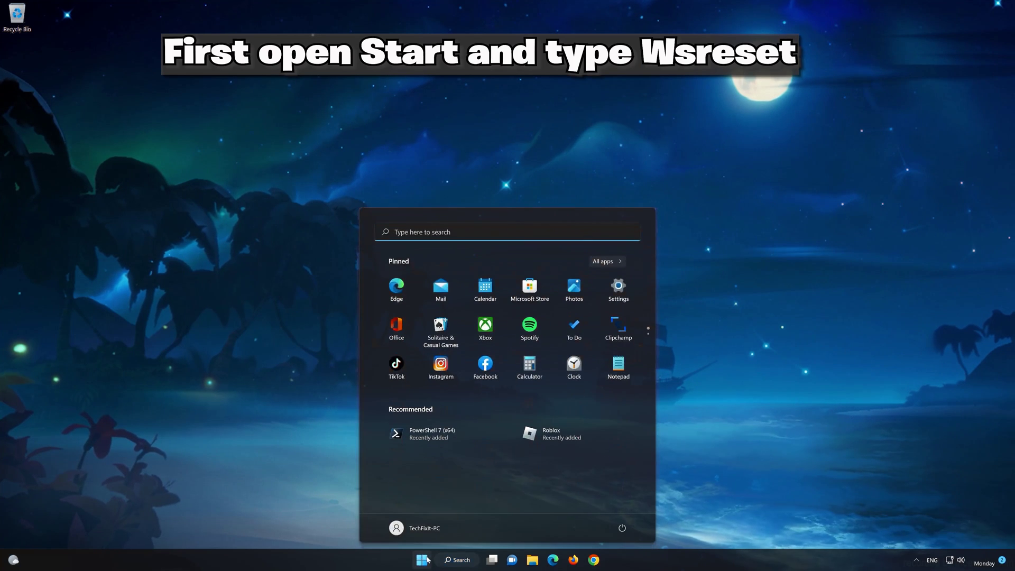
type("wsreset")
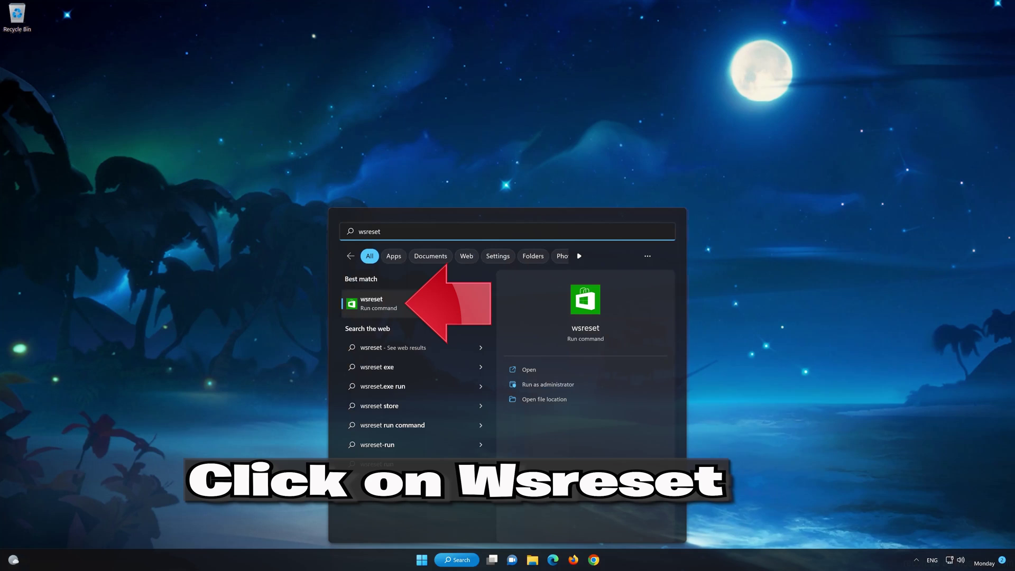
left_click(430, 304)
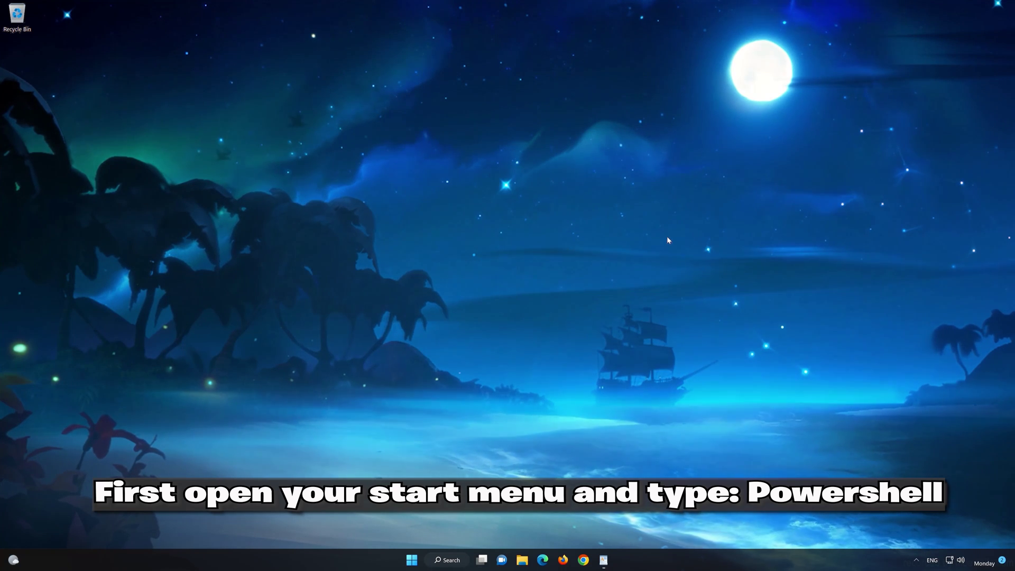
- Find PowerShell 7 (x64) through Windows search, run it as administrator with changes allowed, and move its window nearer the screen's center
left_click(411, 564)
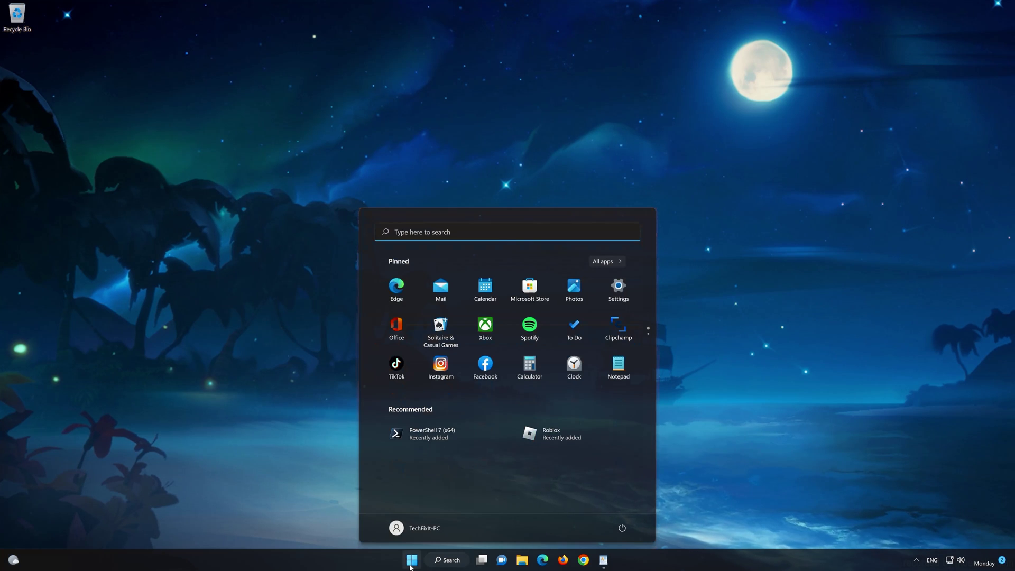
type("powershel")
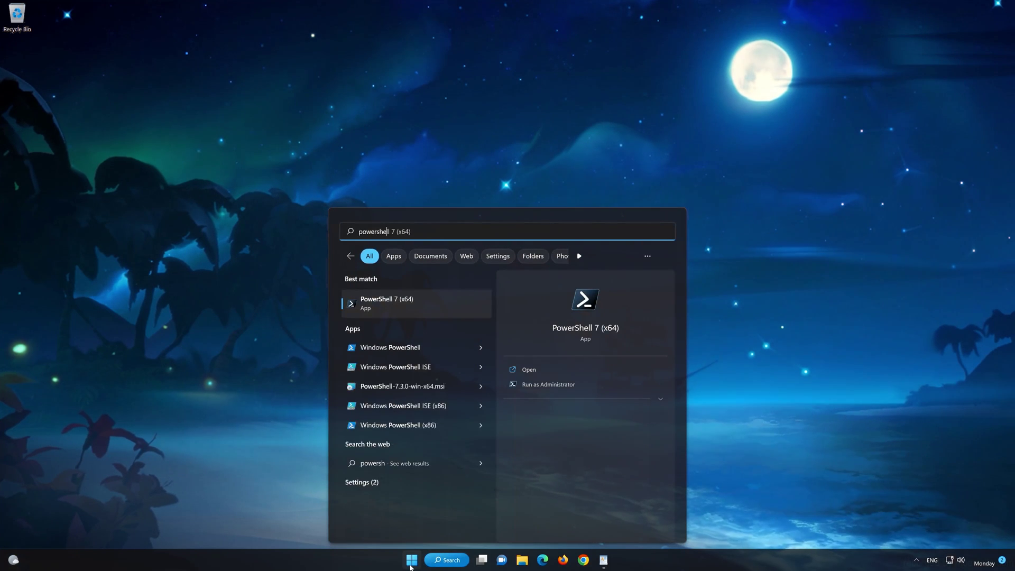
type("l")
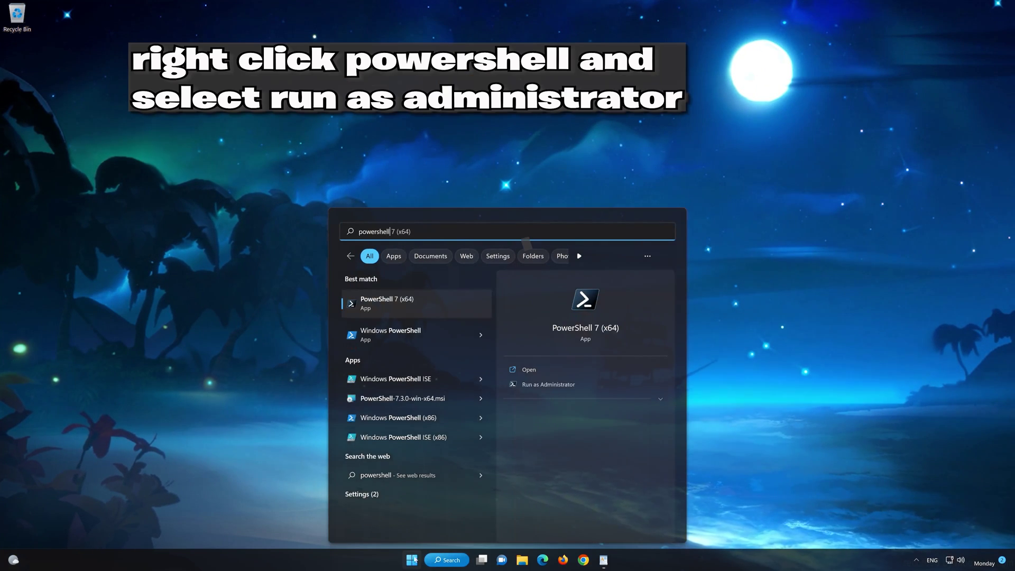
right_click(432, 307)
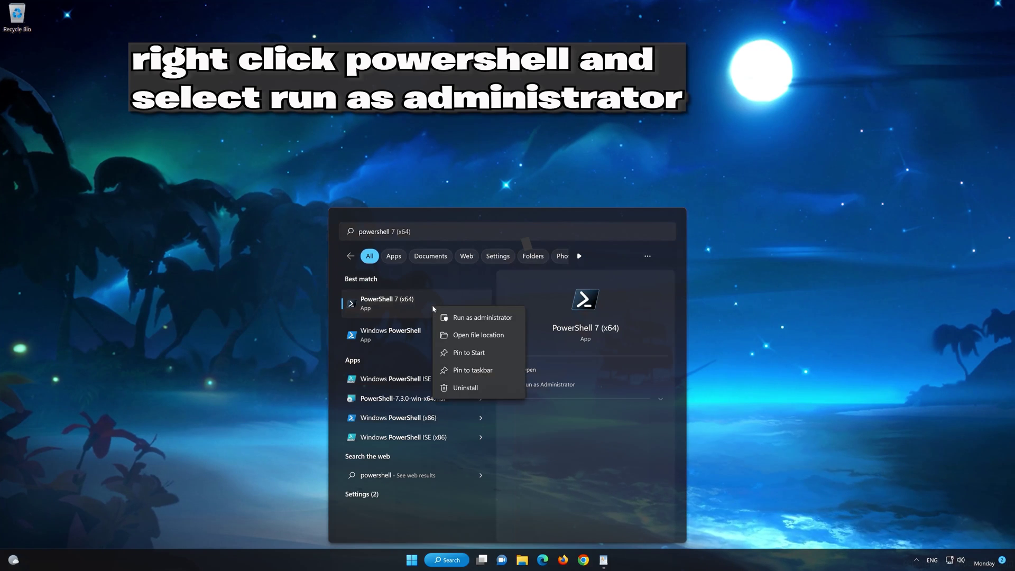
left_click(492, 321)
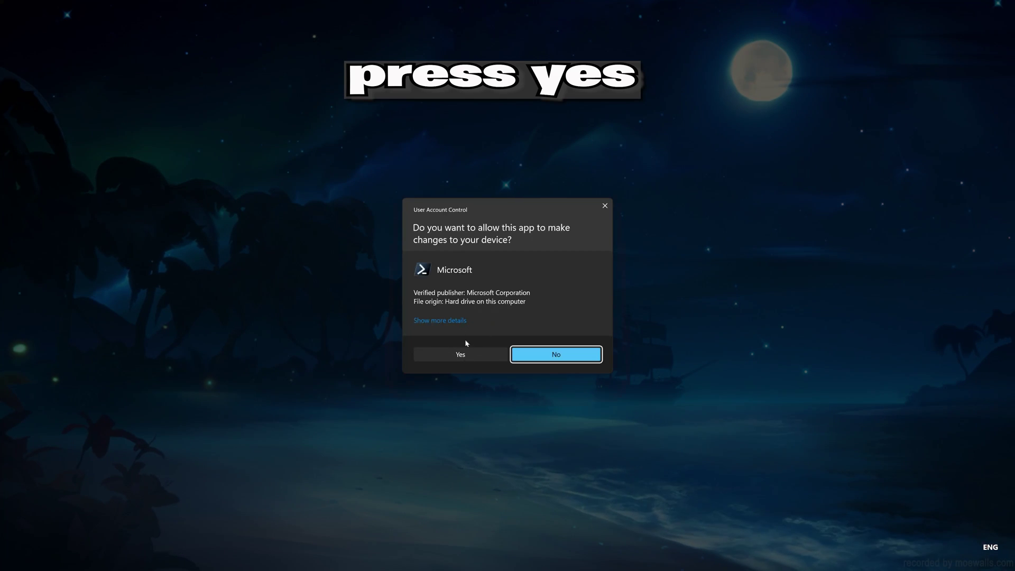
left_click(459, 354)
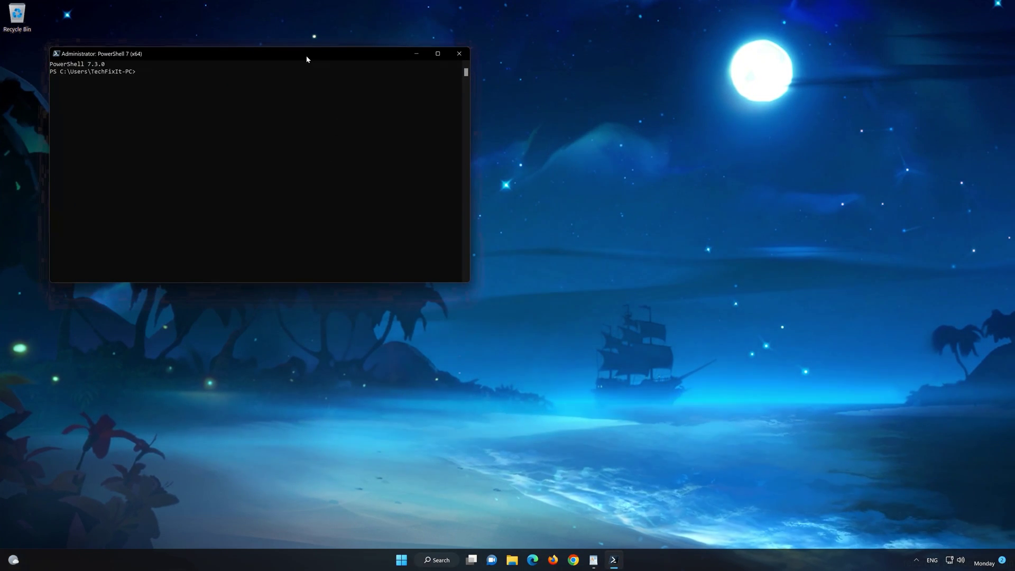
left_click_drag(307, 59, 591, 113)
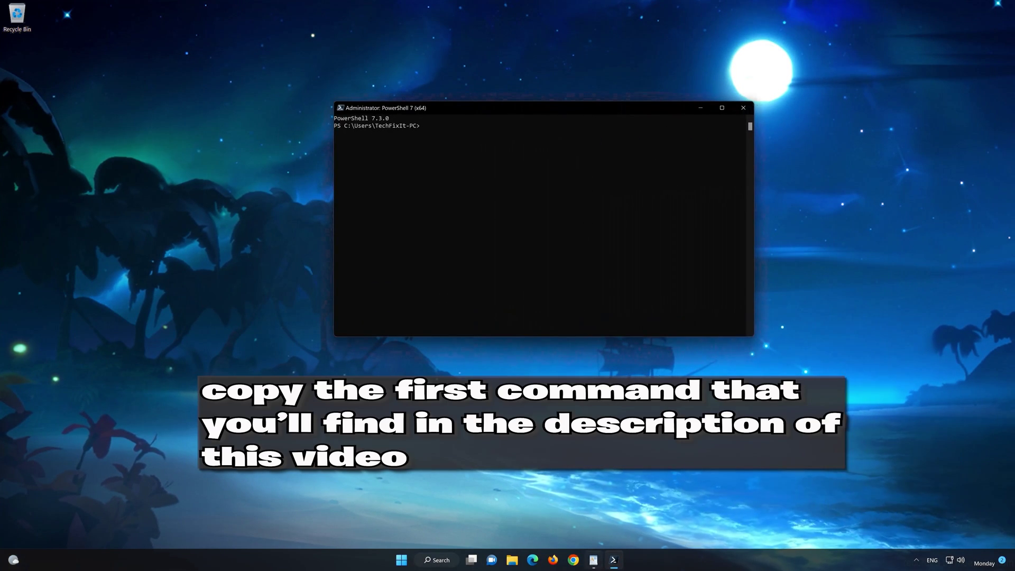
- Switch to WordPad, copy the first command, Get-AppXPackage *WindowsStore* -AllUsers through AppXManifest.xml, and minimize the document
key("alt+Tab")
left_click_drag(620, 164, 397, 154)
right_click(416, 158)
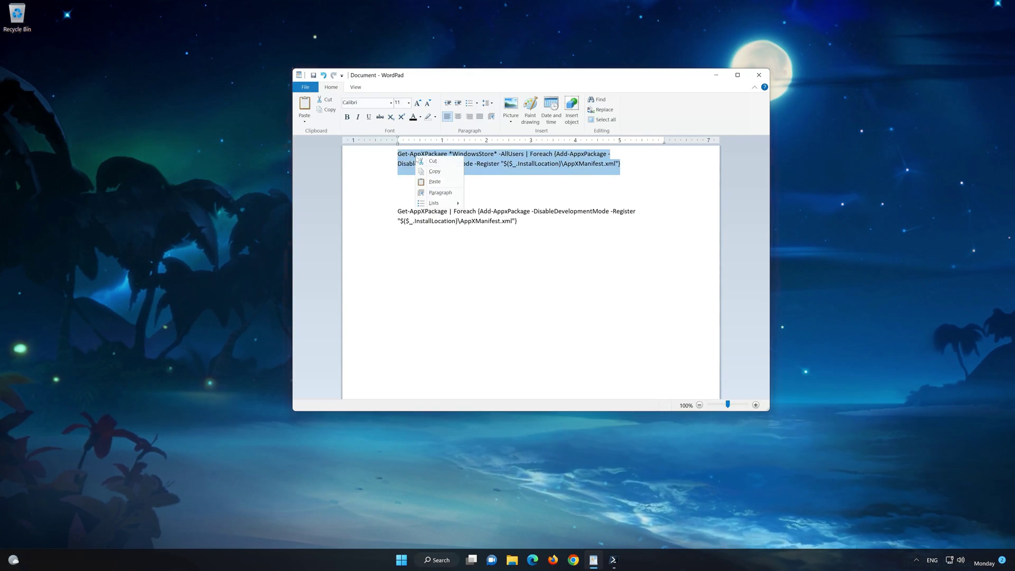
left_click(435, 173)
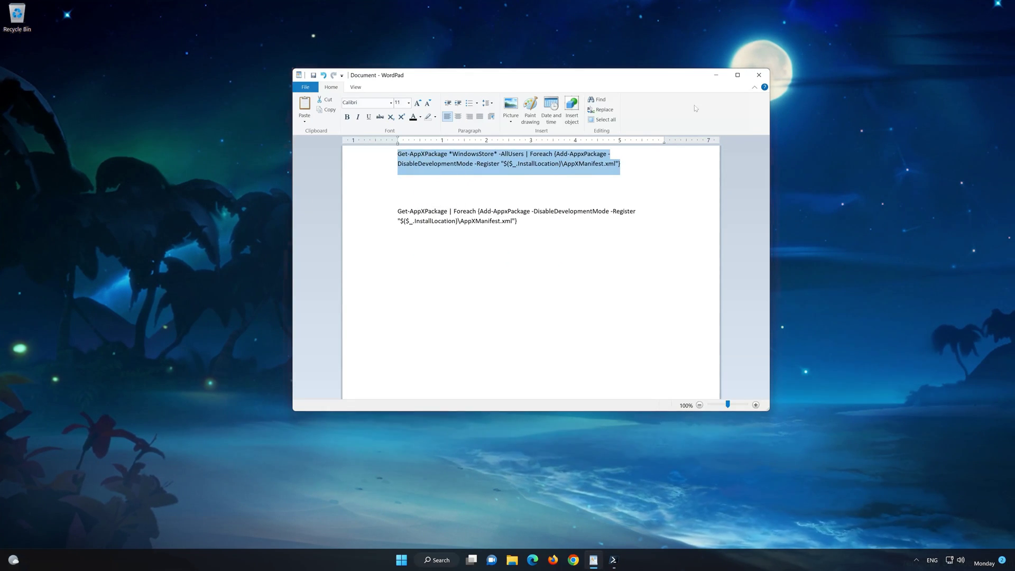
left_click(718, 77)
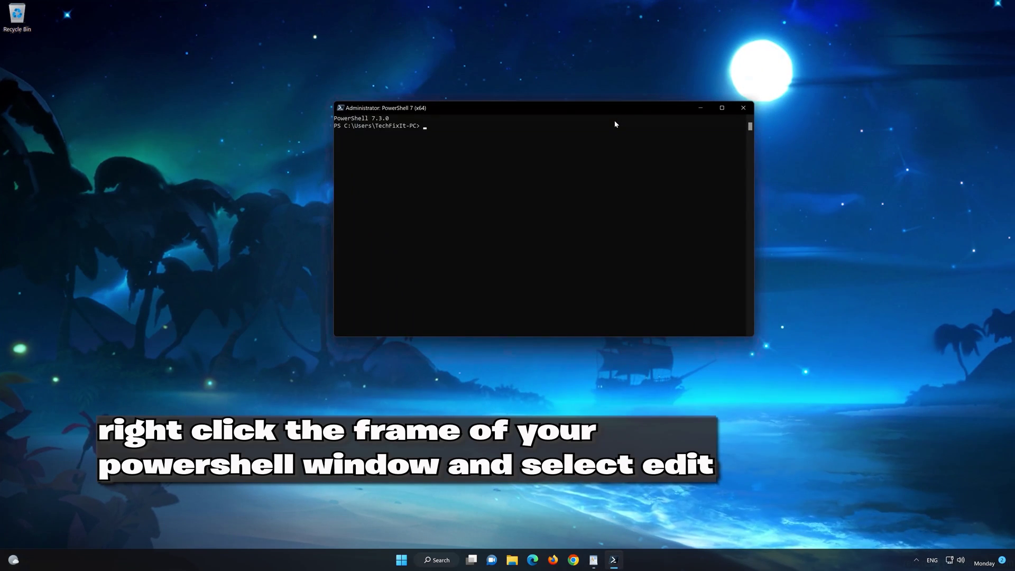
- Paste the copied *WindowsStore* -AllUsers registration command into the administrator PowerShell window and run it
right_click(550, 110)
mouse_move(580, 177)
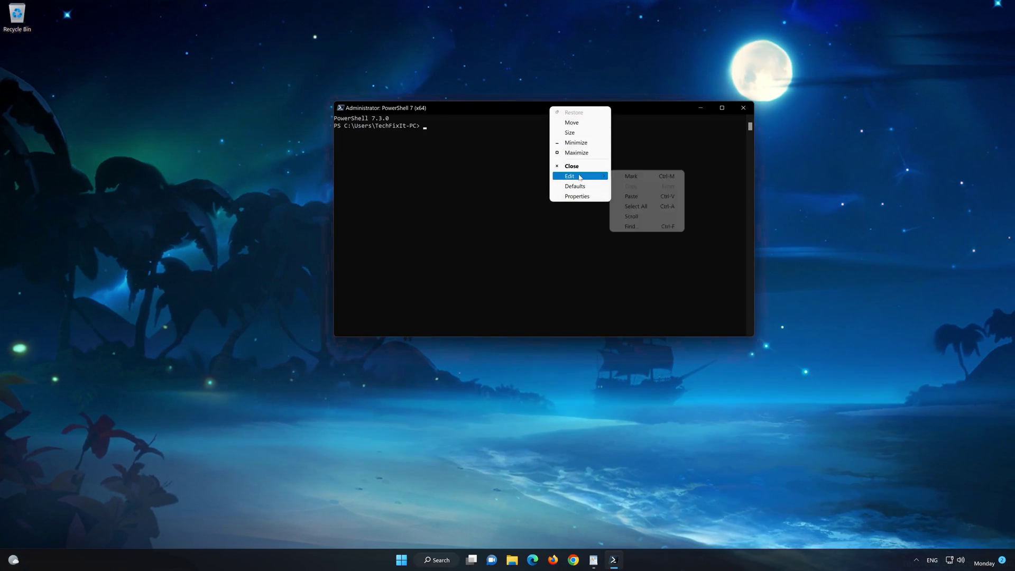
left_click(659, 195)
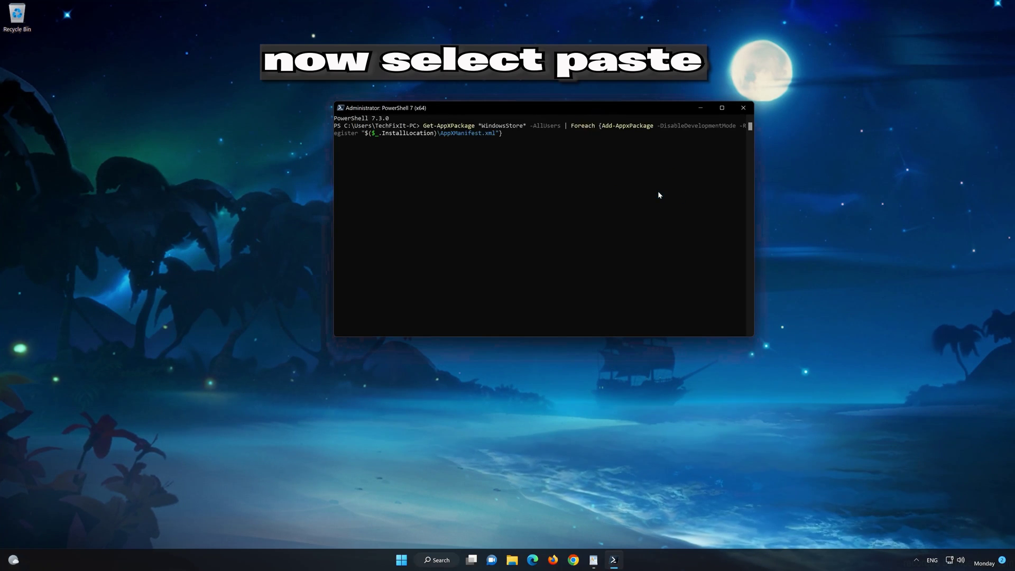
key("Return")
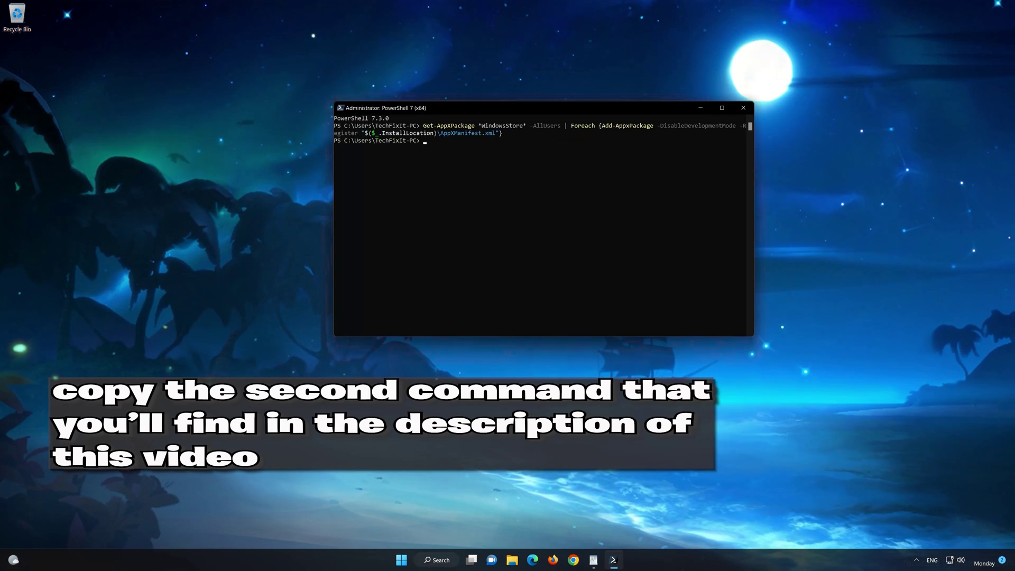
- Switch back to WordPad, copy the second Get-AppXPackage command, the one without *WindowsStore*, and minimize the document
key("alt+Tab")
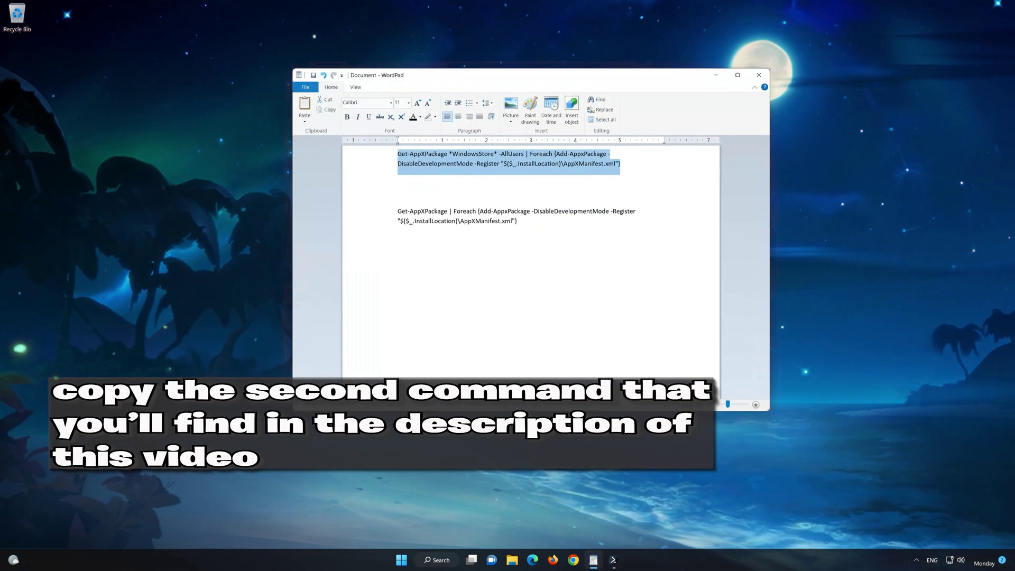
left_click_drag(517, 221, 397, 211)
right_click(420, 212)
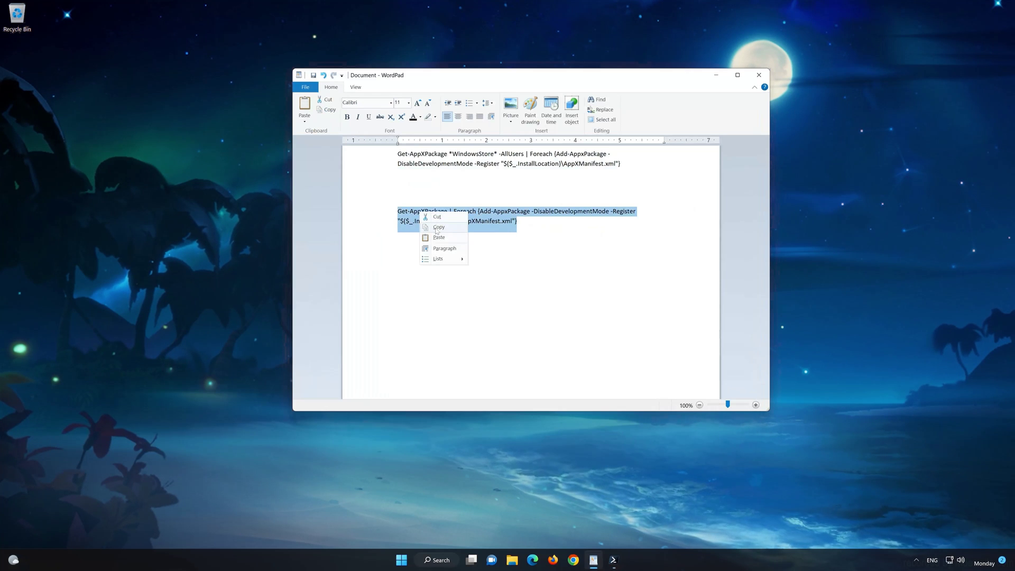
left_click(437, 229)
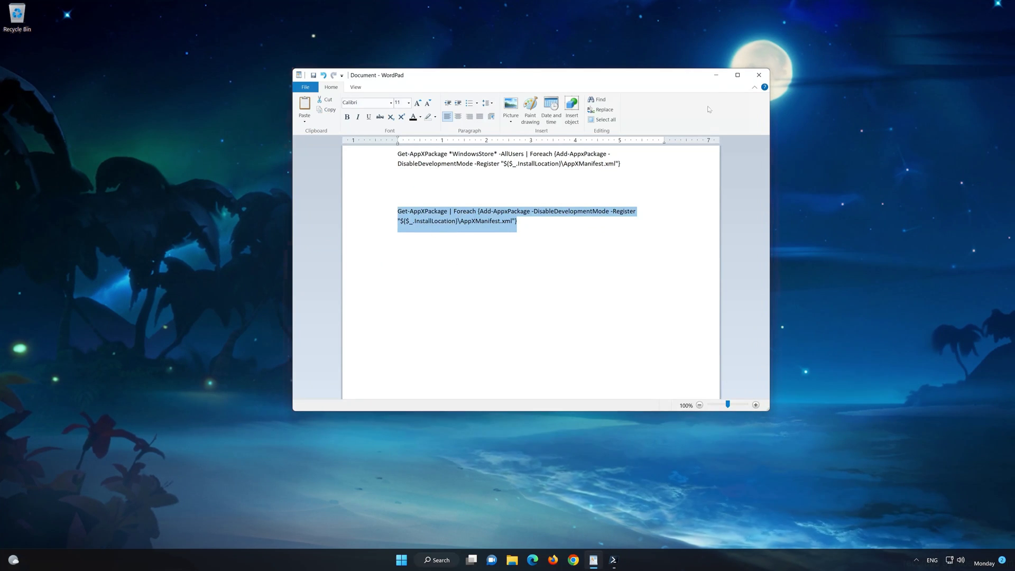
left_click(717, 75)
- Paste the second command, Get-AppXPackage | Foreach {Add-AppxPackage -DisableDevelopmentMode -Register ...}, at the PowerShell prompt
right_click(464, 107)
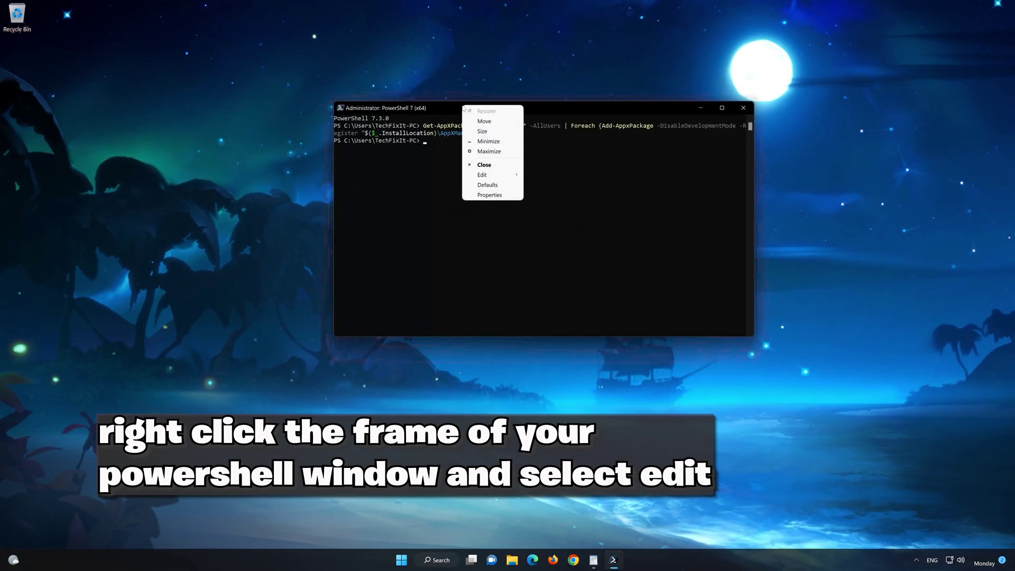
mouse_move(493, 179)
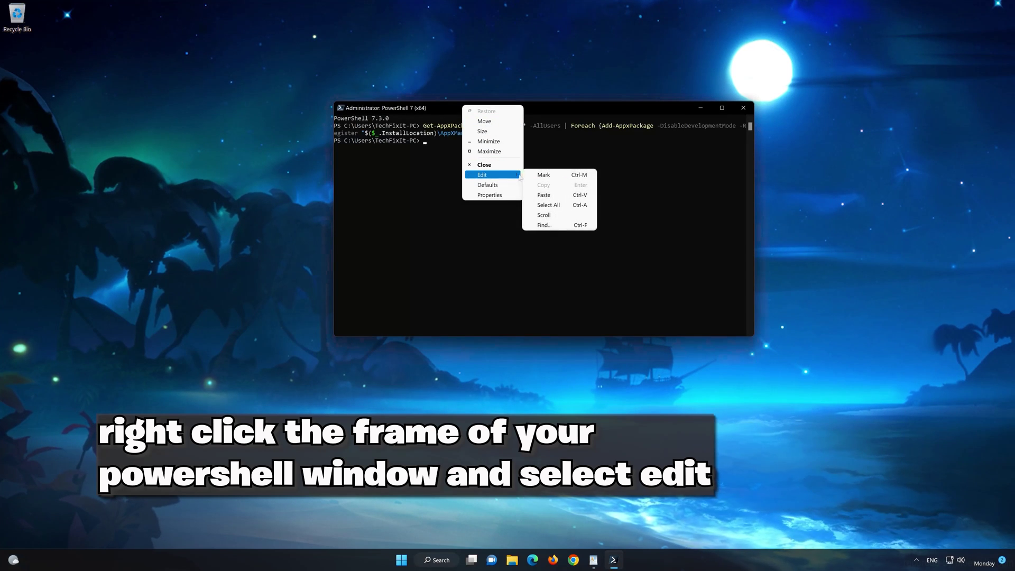
left_click(565, 197)
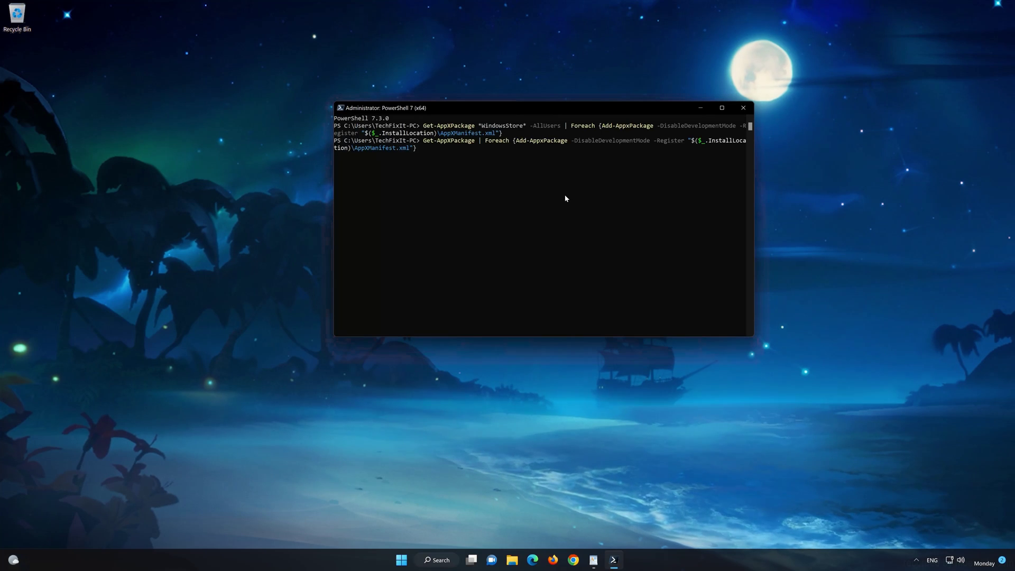
- Run the pasted Get-AppXPackage registration command and close the PowerShell session with exit
key("Return")
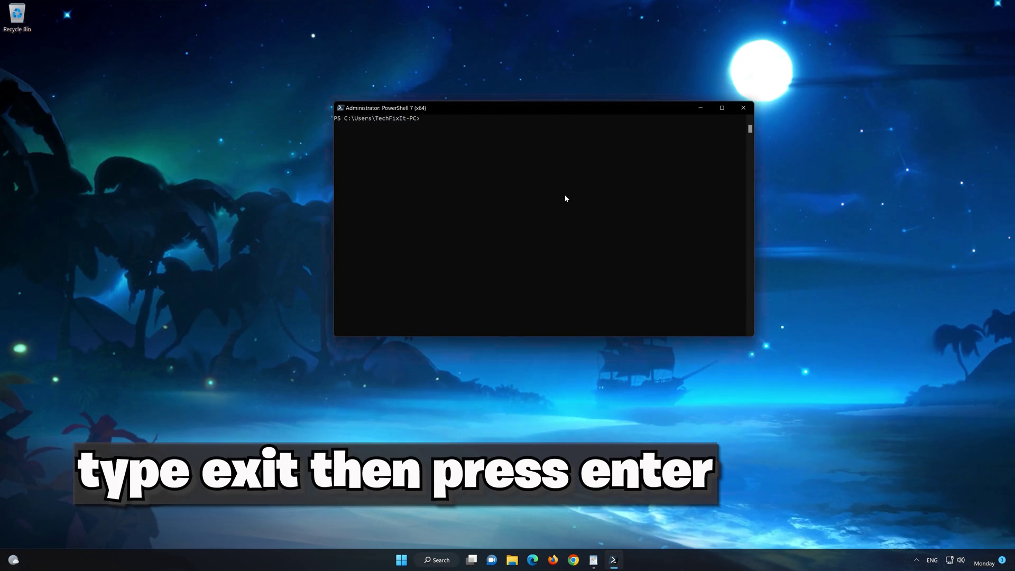
type("exit")
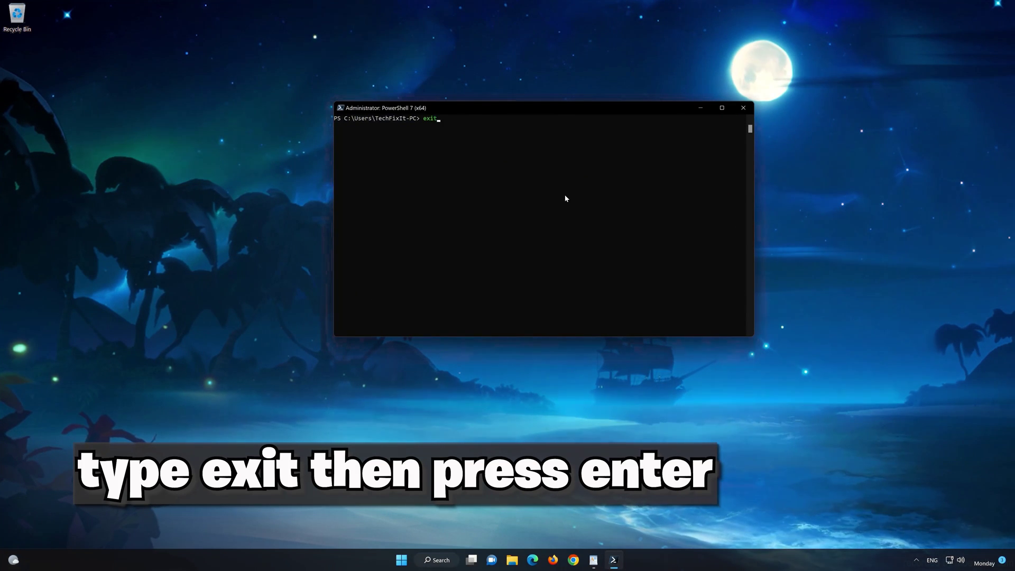
key("Return")
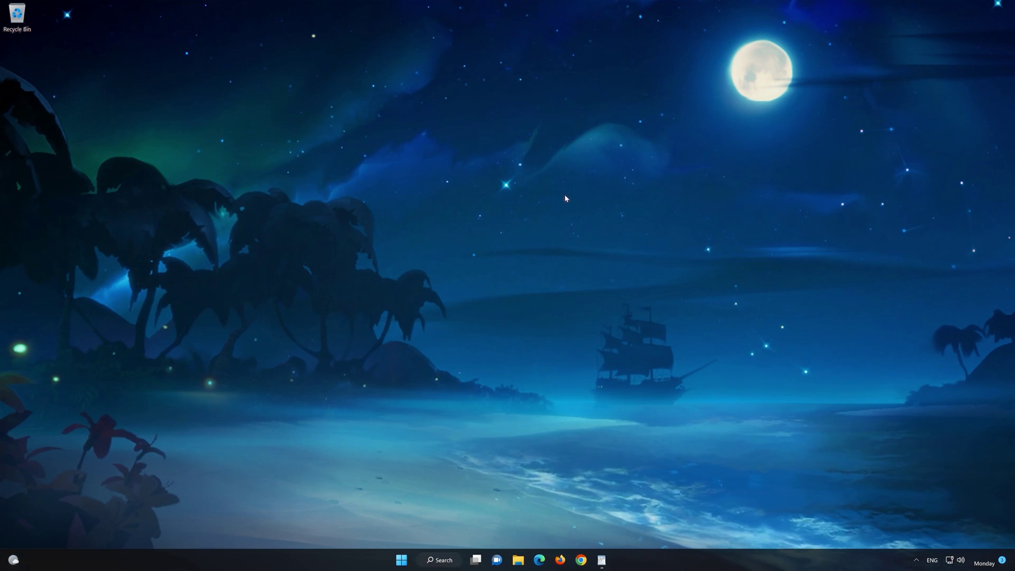
- Find Microsoft Store through search, pin it to the taskbar, and open it from there
left_click(411, 561)
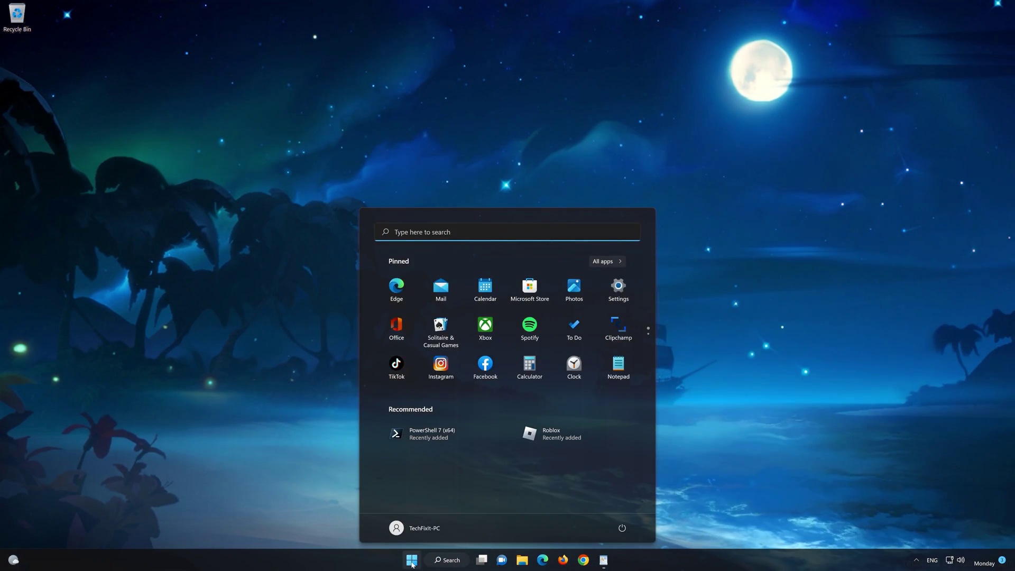
type("microsoft Store")
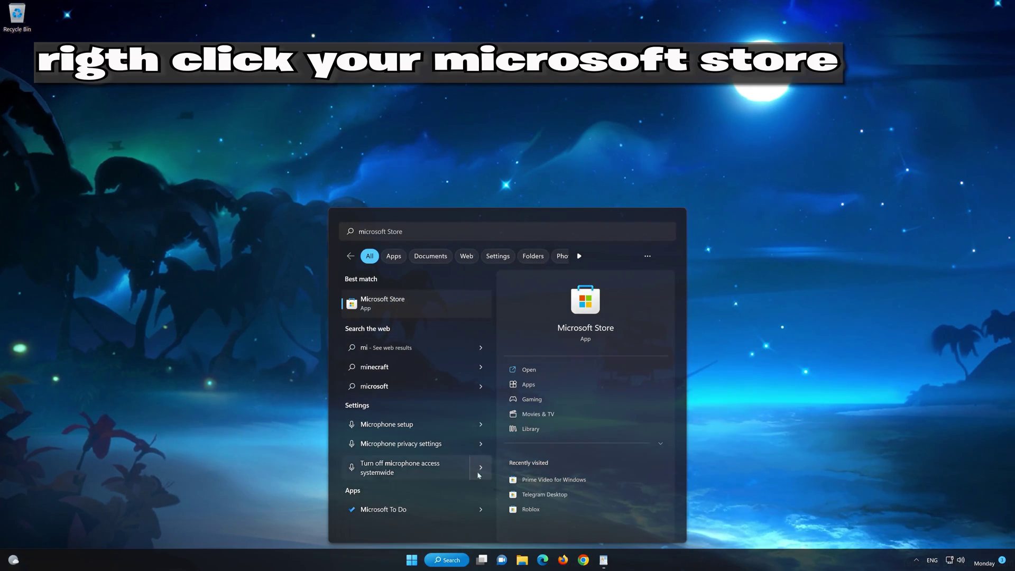
right_click(465, 306)
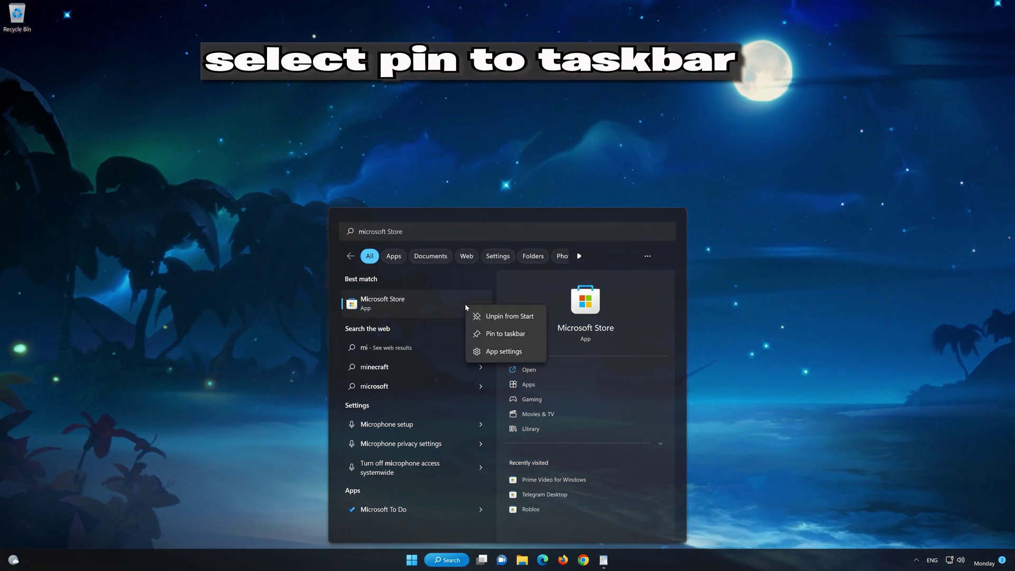
left_click(511, 334)
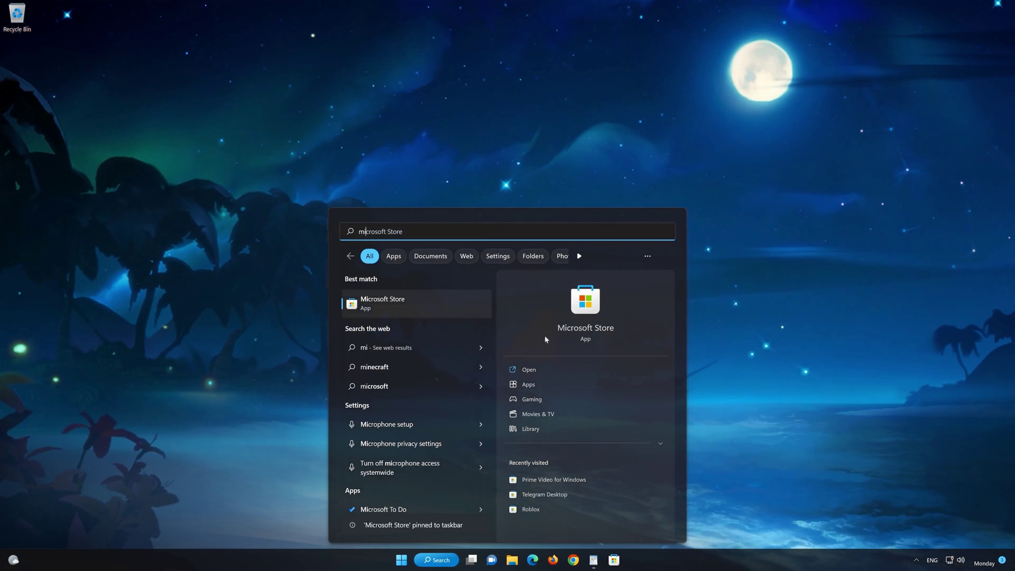
left_click(745, 338)
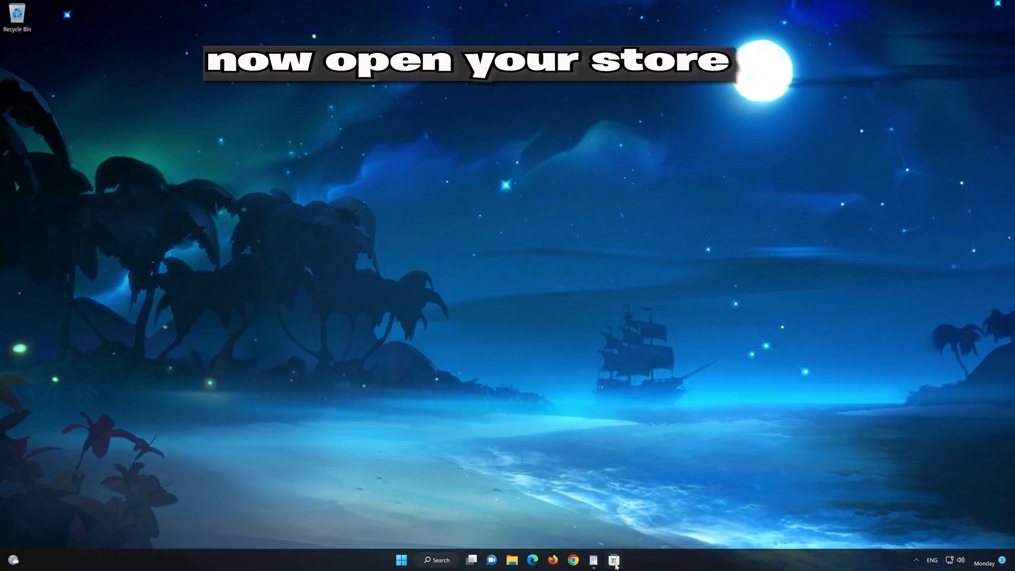
left_click(615, 564)
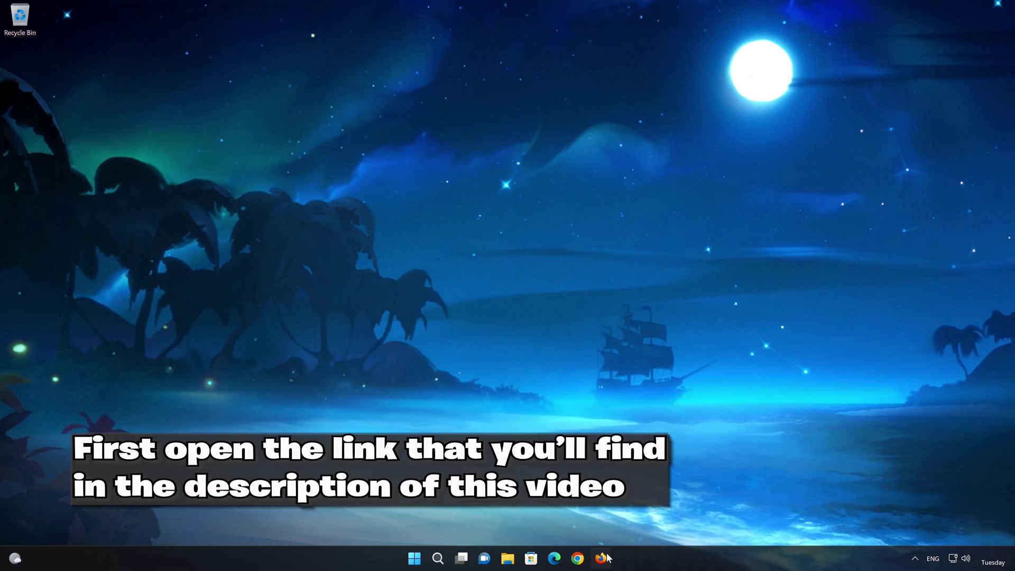
left_click(603, 558)
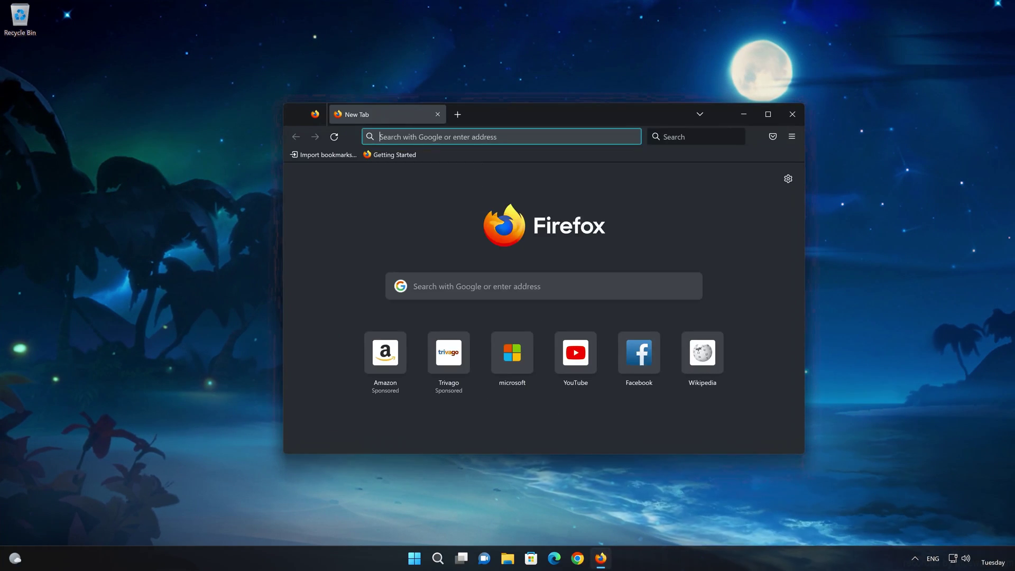
right_click(474, 137)
left_click(502, 227)
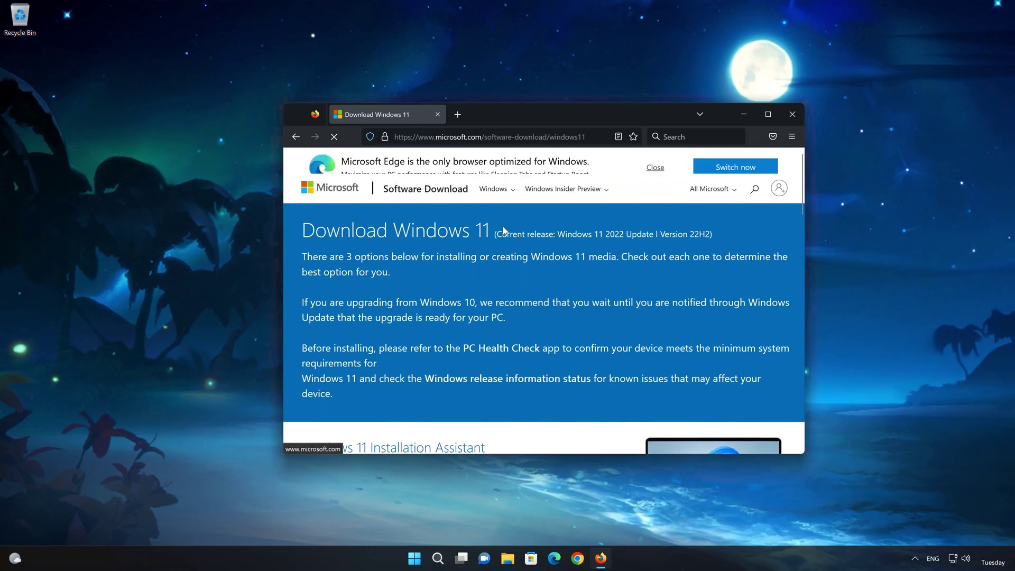
scroll(503, 228, "down", 10)
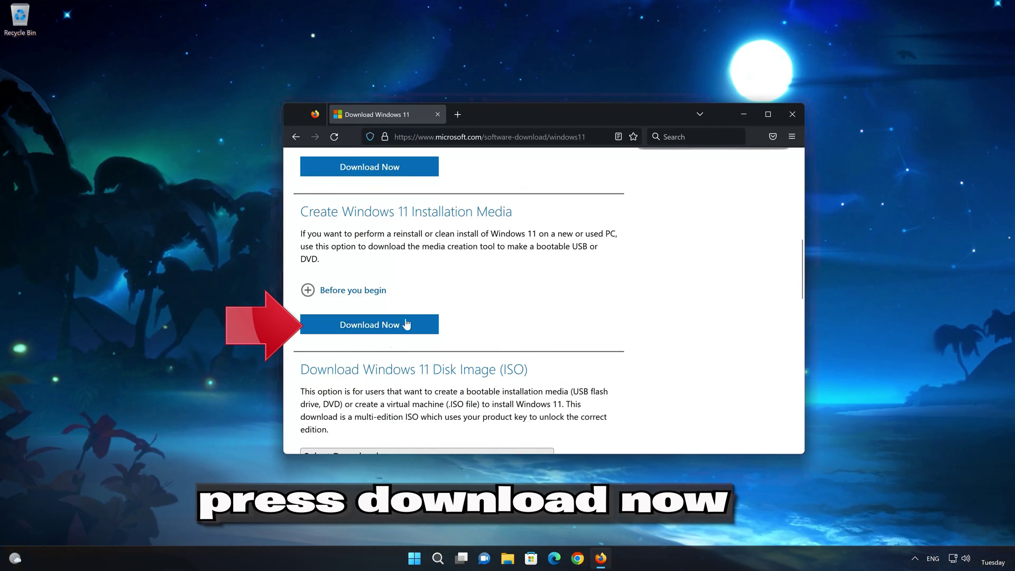
left_click(387, 327)
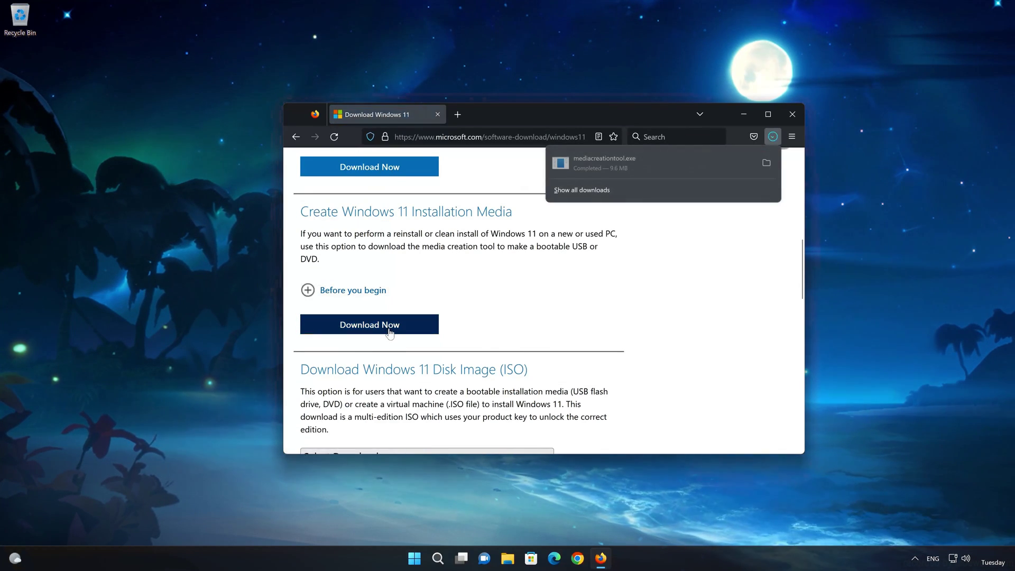
left_click(788, 117)
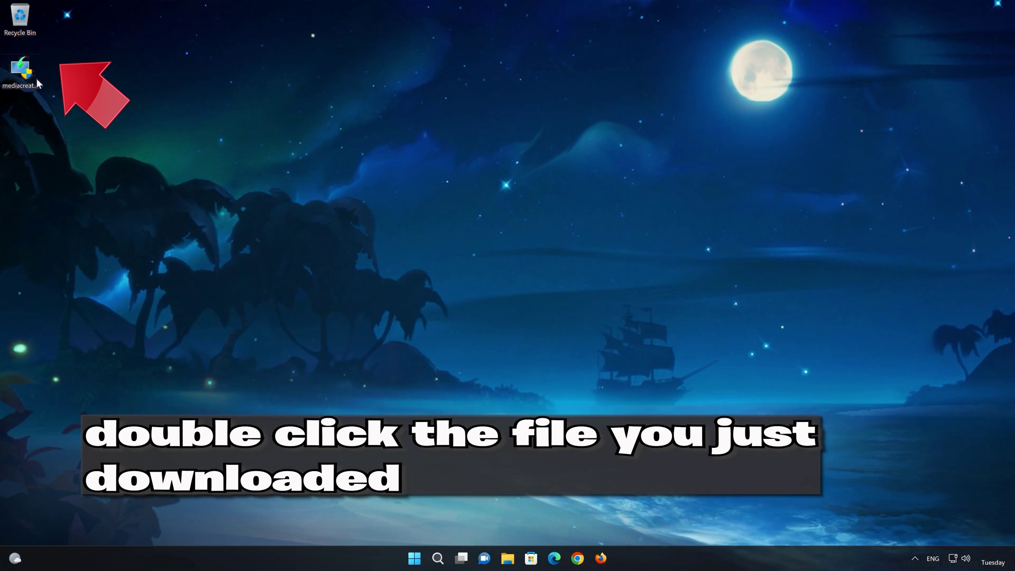
- Run mediacreationtool from the desktop with permission to make changes, accept the license terms, and keep the recommended language and edition
left_click(20, 84)
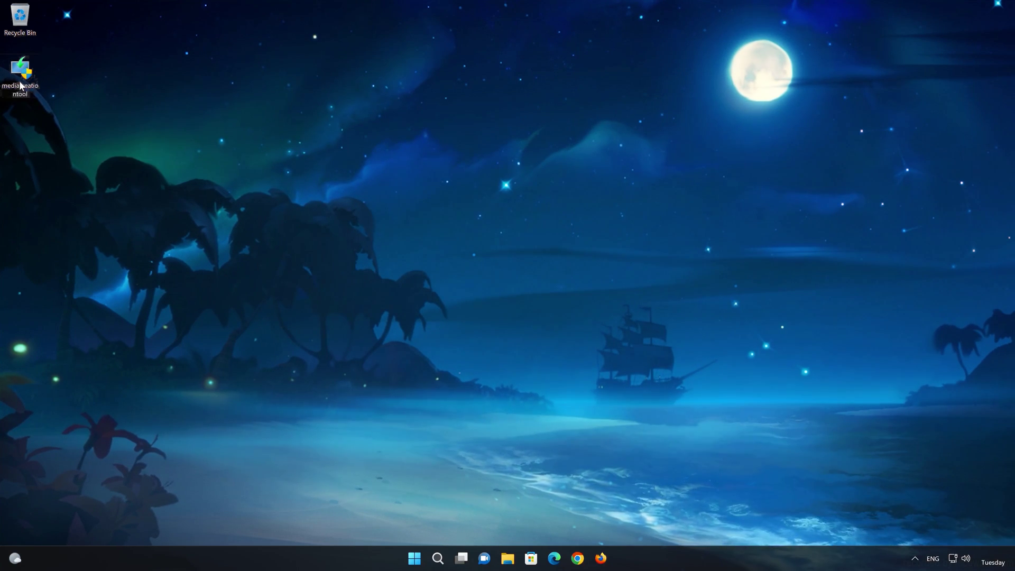
double_click(20, 85)
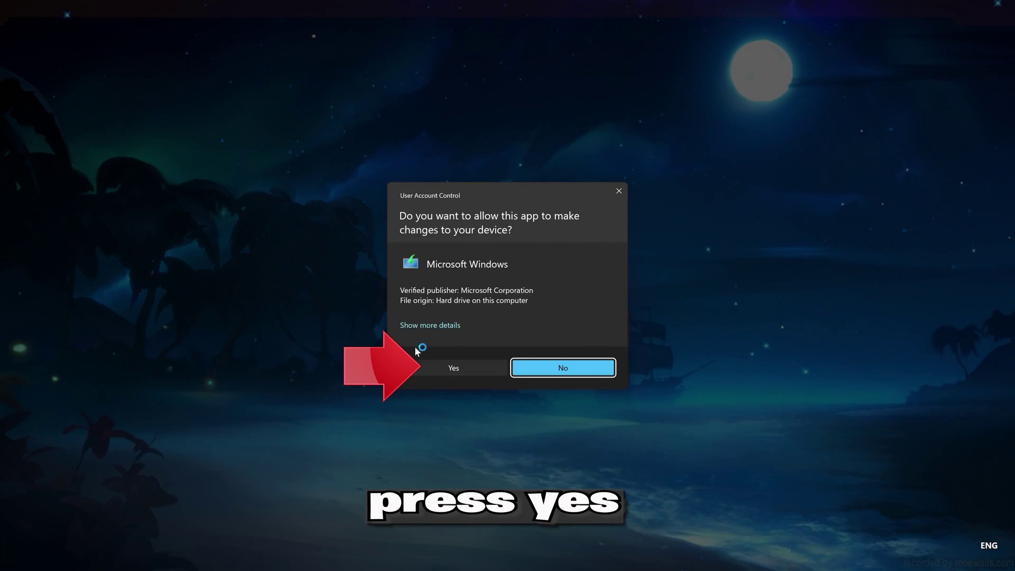
left_click(448, 369)
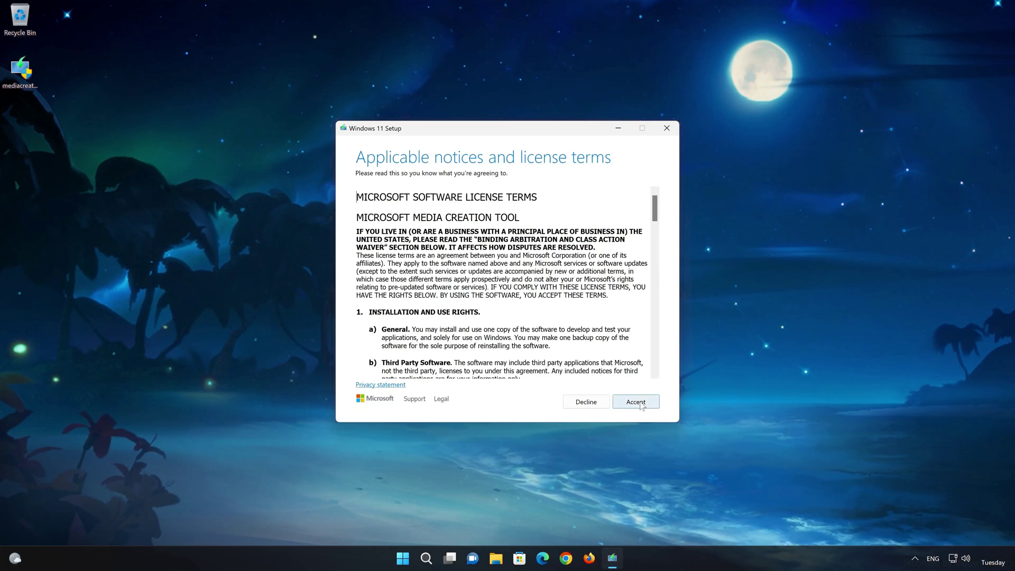
left_click(637, 403)
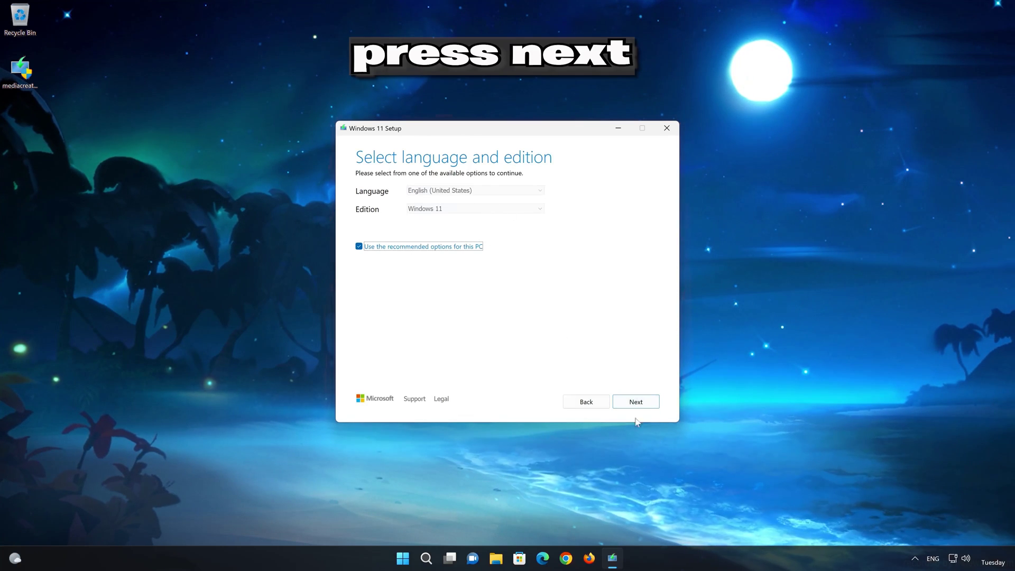
left_click(650, 408)
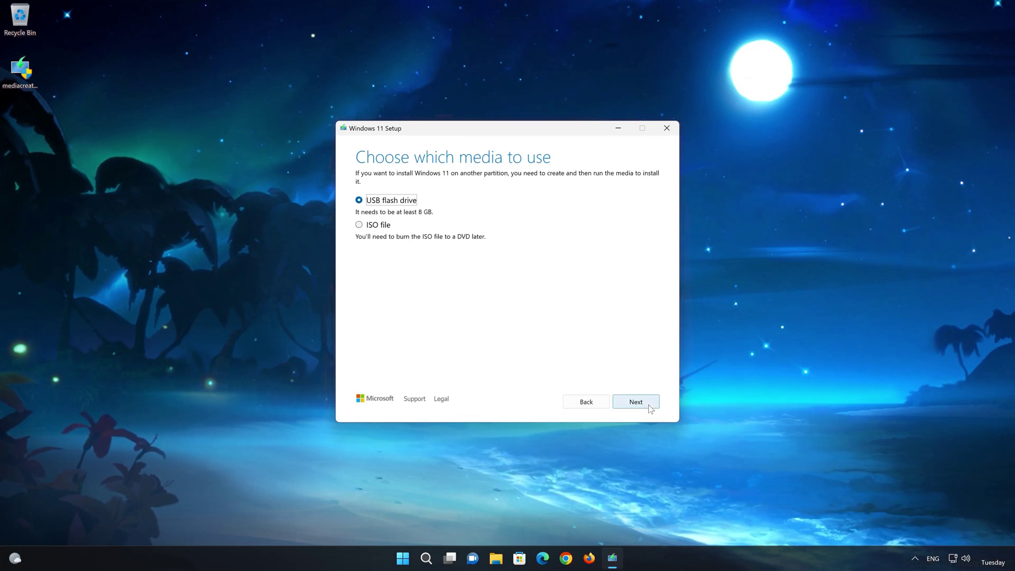
- Choose ISO file as the media, save it to the Desktop as Windows 11, and finish the media creation setup
left_click(360, 225)
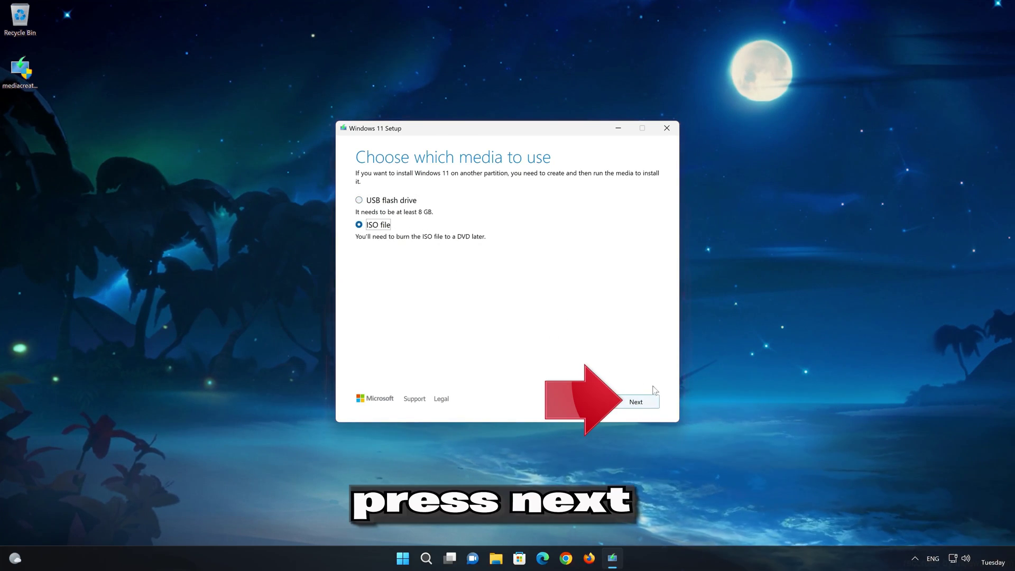
left_click(637, 402)
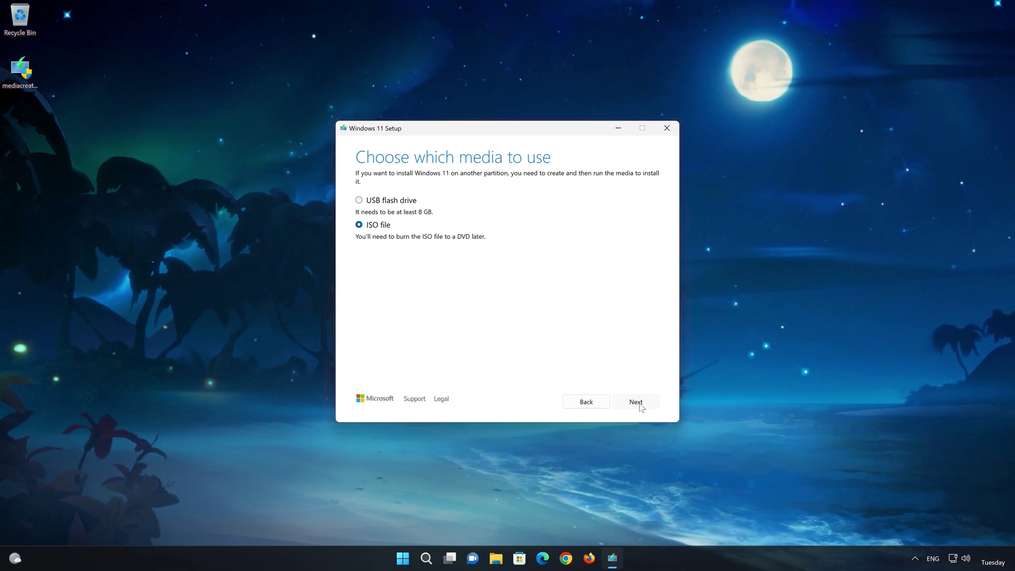
key("End")
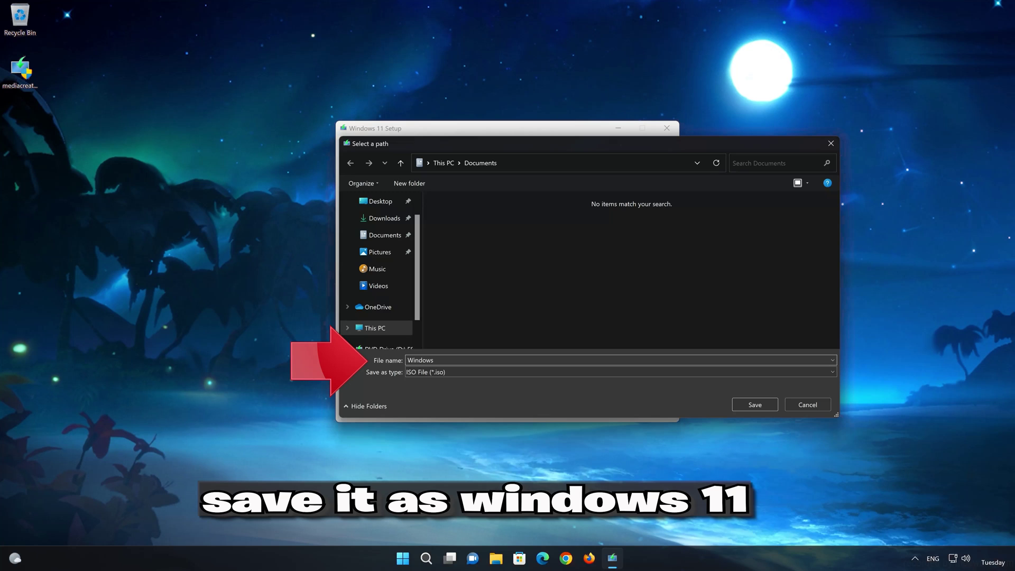
left_click(388, 202)
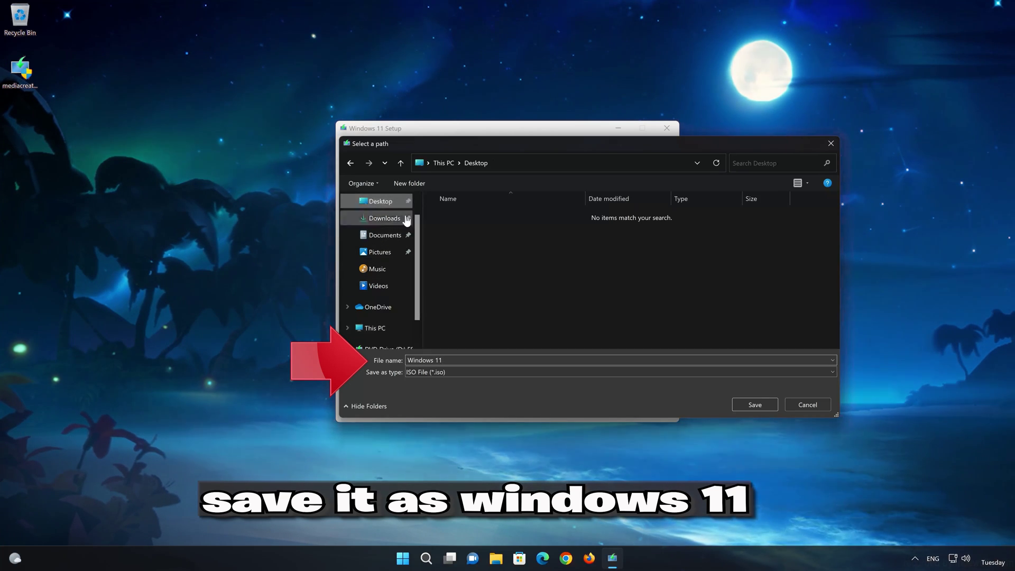
left_click(763, 402)
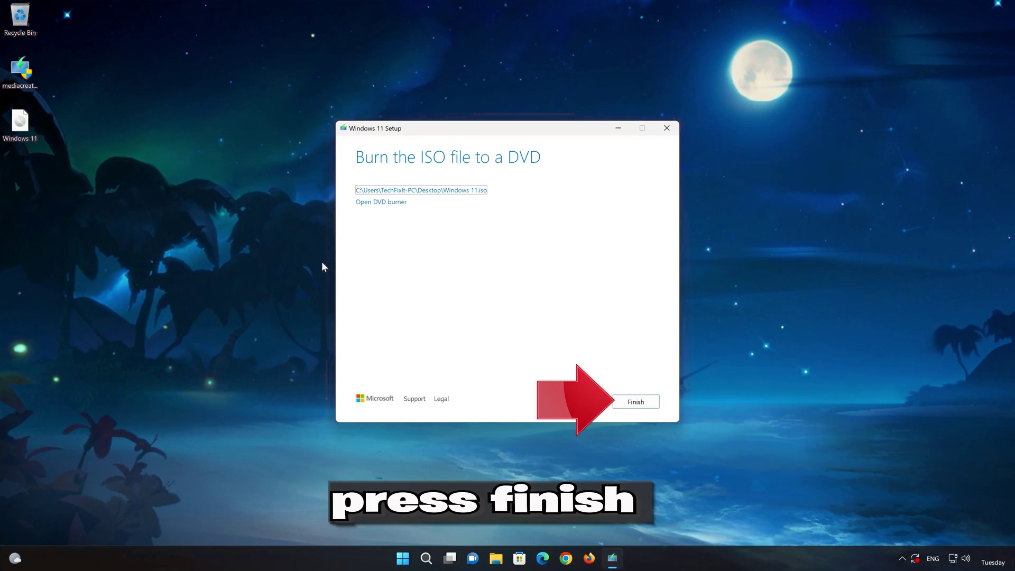
left_click(635, 402)
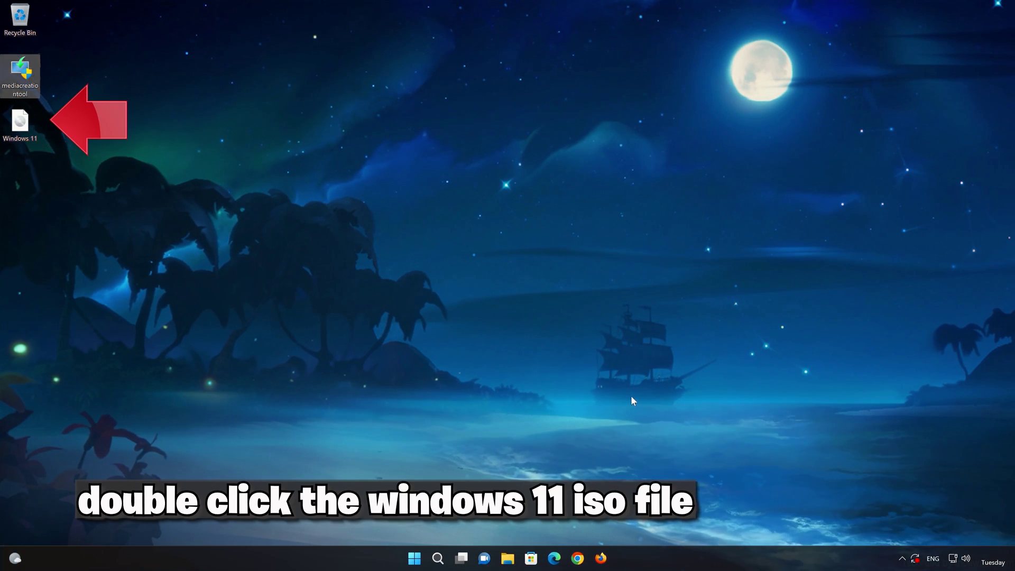
- Mount the Windows 11 ISO from the desktop, launch its setup application with permission to make changes, and close the drive window
double_click(19, 129)
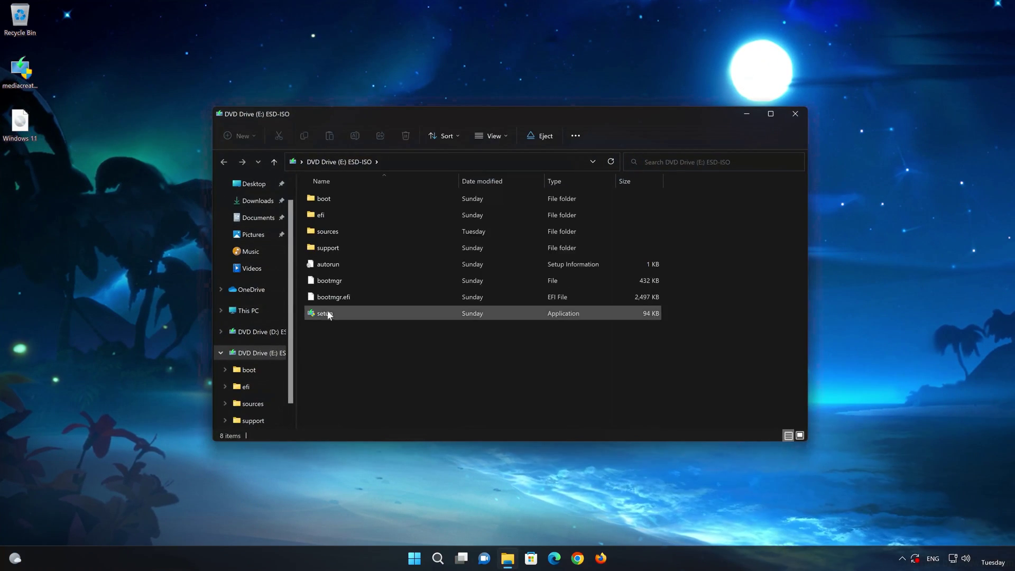
double_click(383, 315)
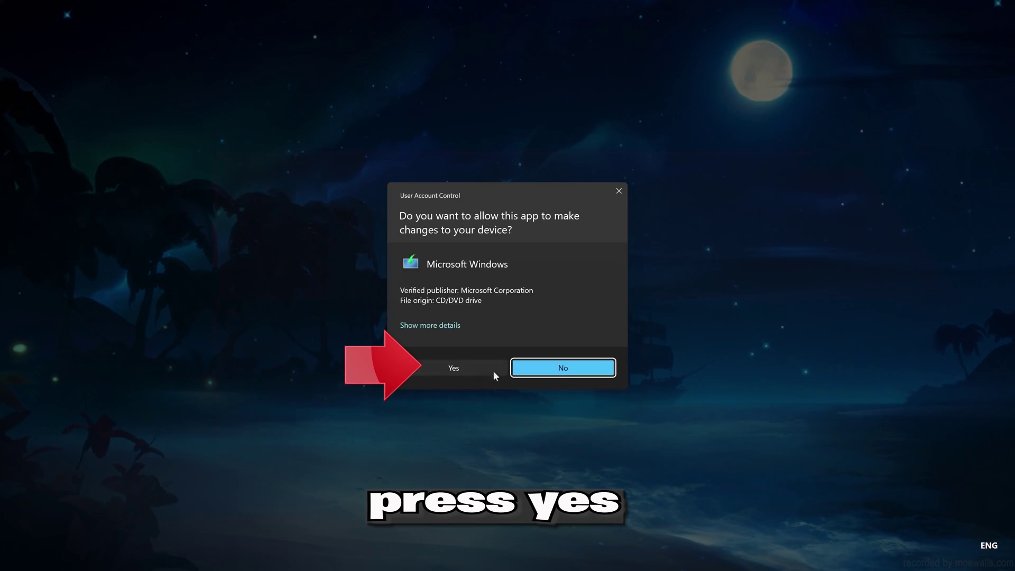
left_click(450, 369)
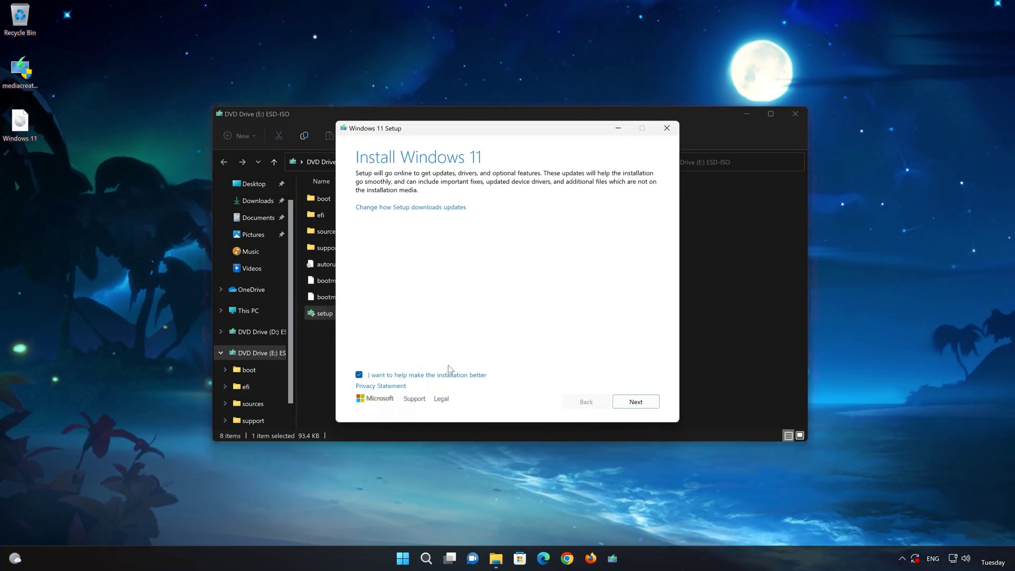
left_click(795, 114)
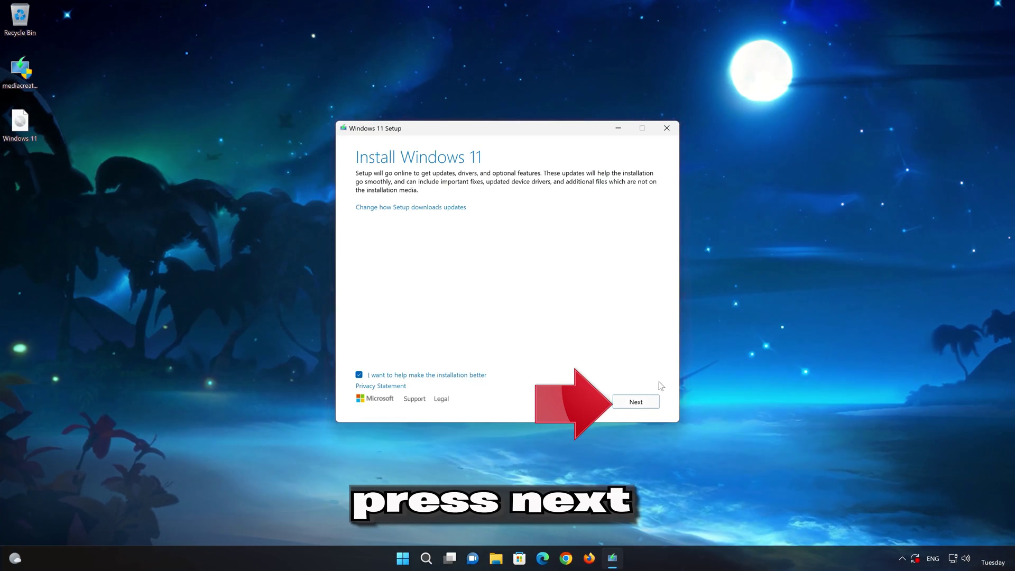
- Proceed through Windows 11 Setup, accept the license terms, and start installing Windows 11 Pro while keeping personal files and apps
left_click(641, 407)
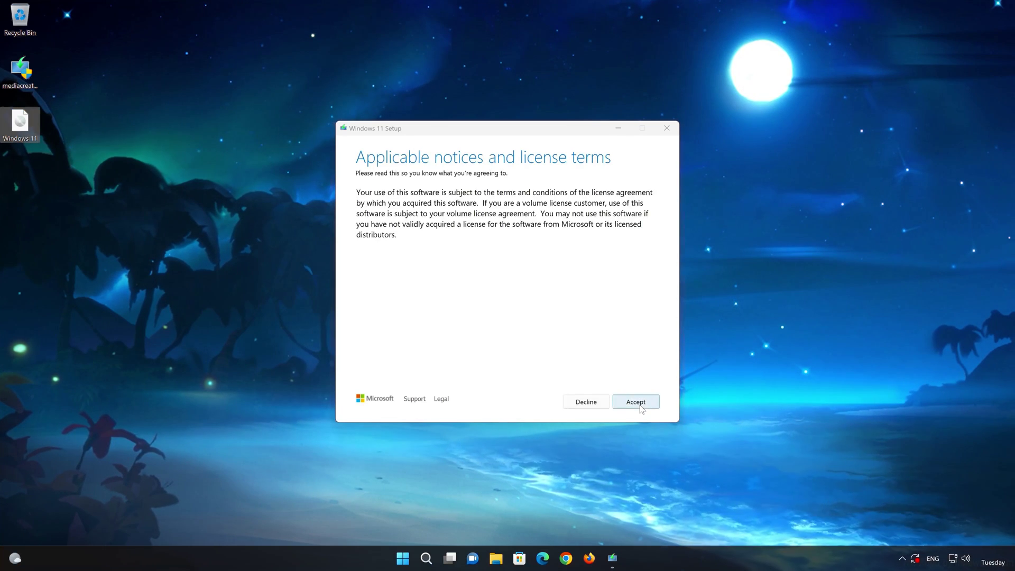
left_click(639, 405)
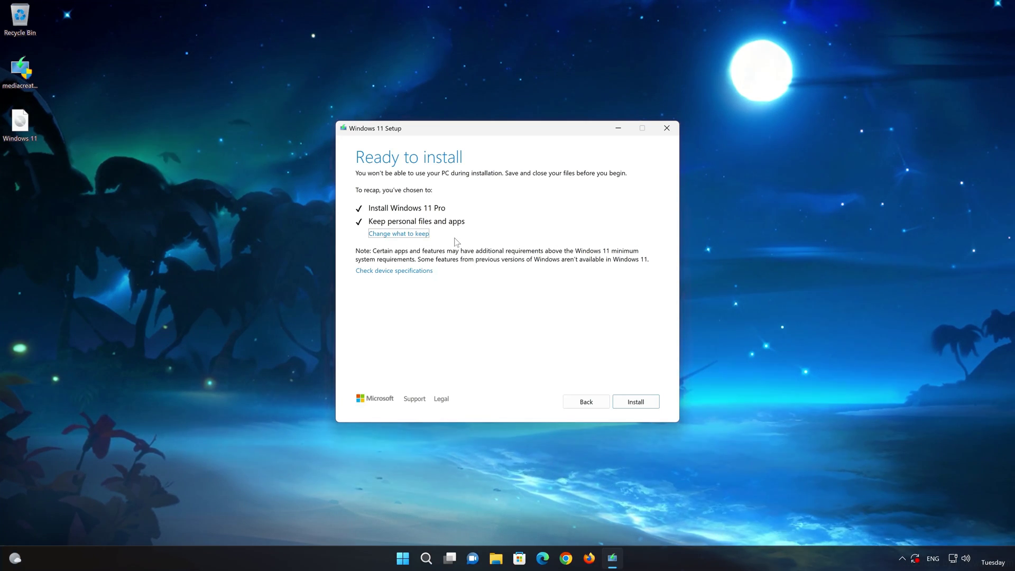
left_click(636, 403)
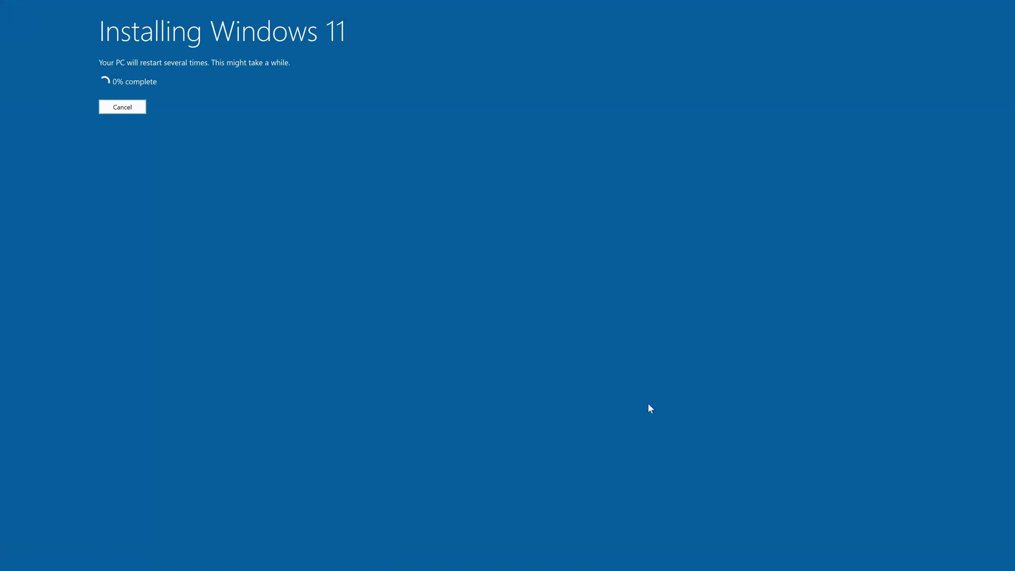